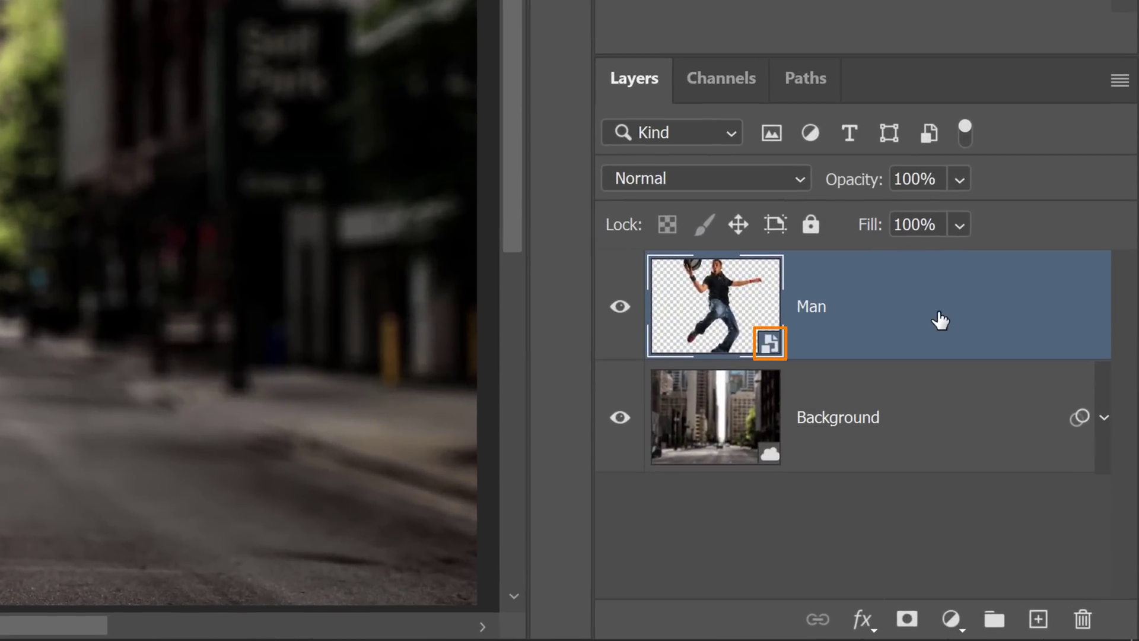
Step: Start Puppet Warp on the Man smart object layer
right_click(940, 321)
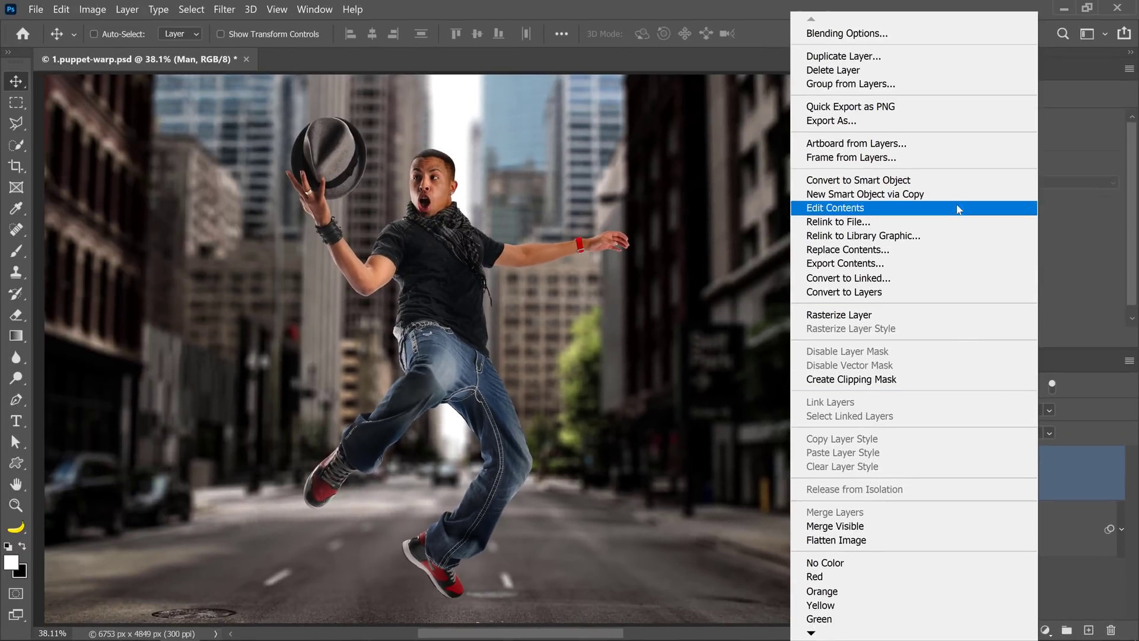
left_click(1078, 264)
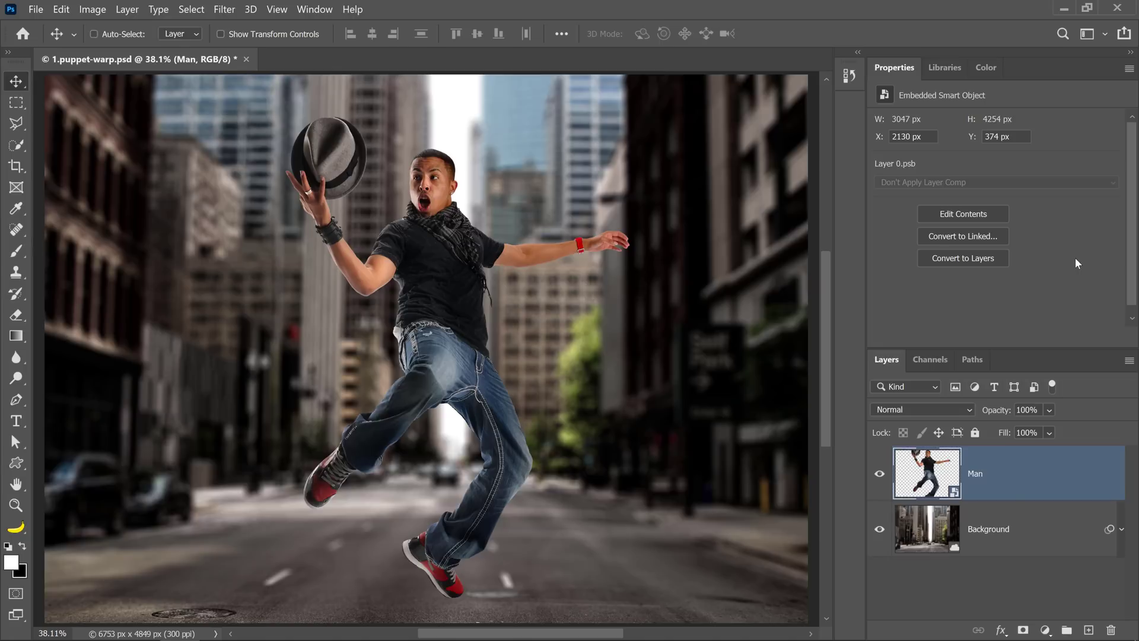
left_click(60, 10)
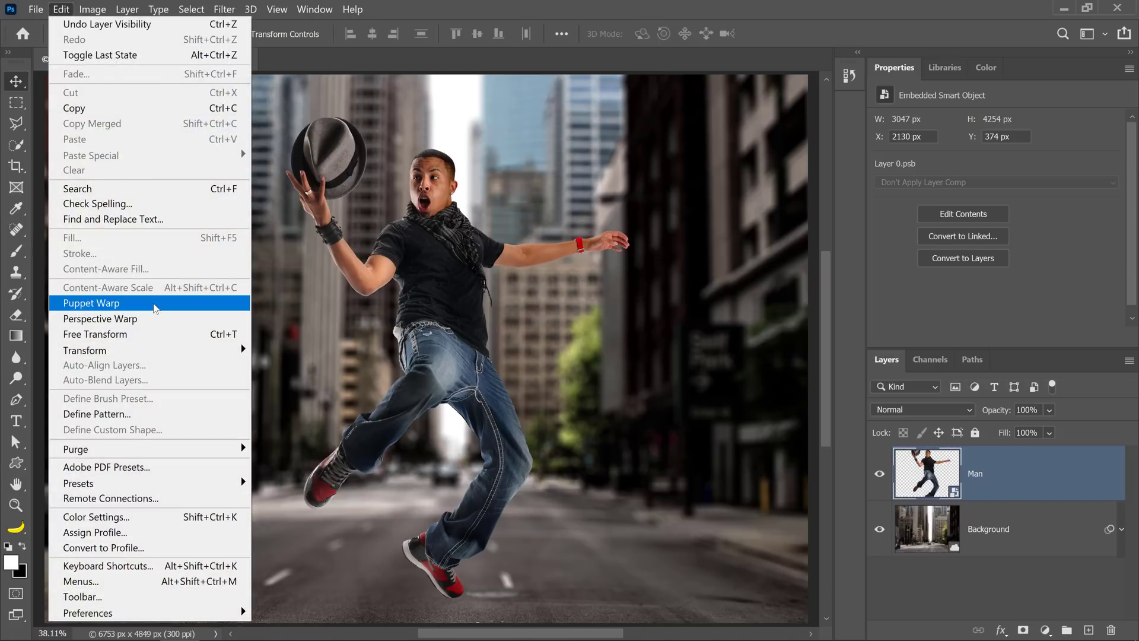
left_click(155, 306)
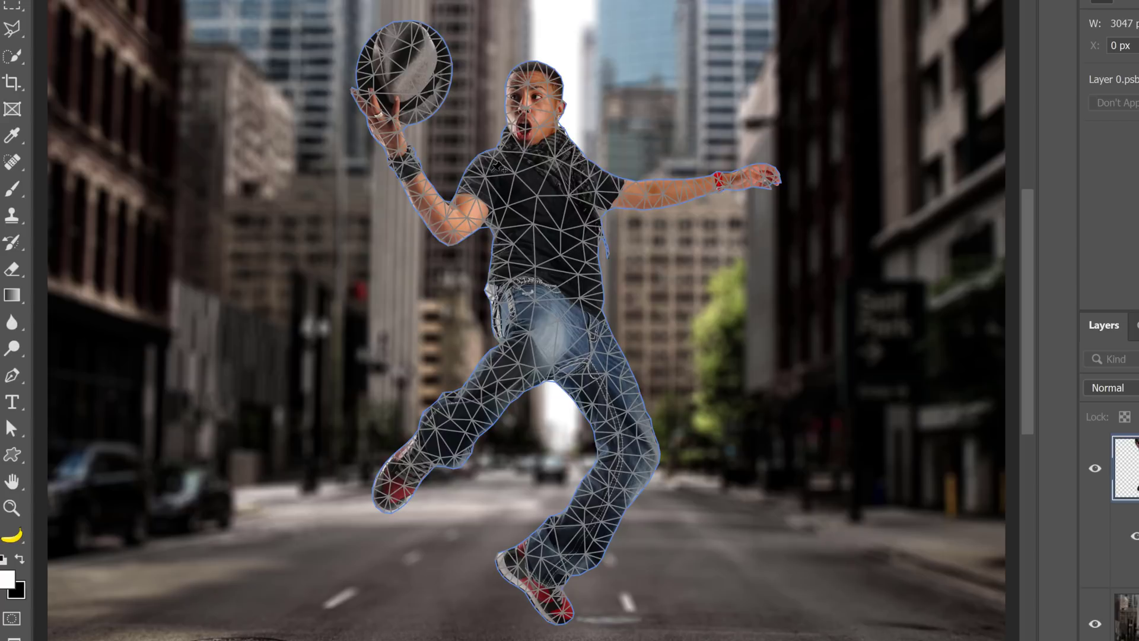
Step: Place warp pins on the man's shoulders, bent elbow, hips and knee, and move the elbow pin outward
left_click(598, 183)
left_click(538, 347)
left_click(637, 449)
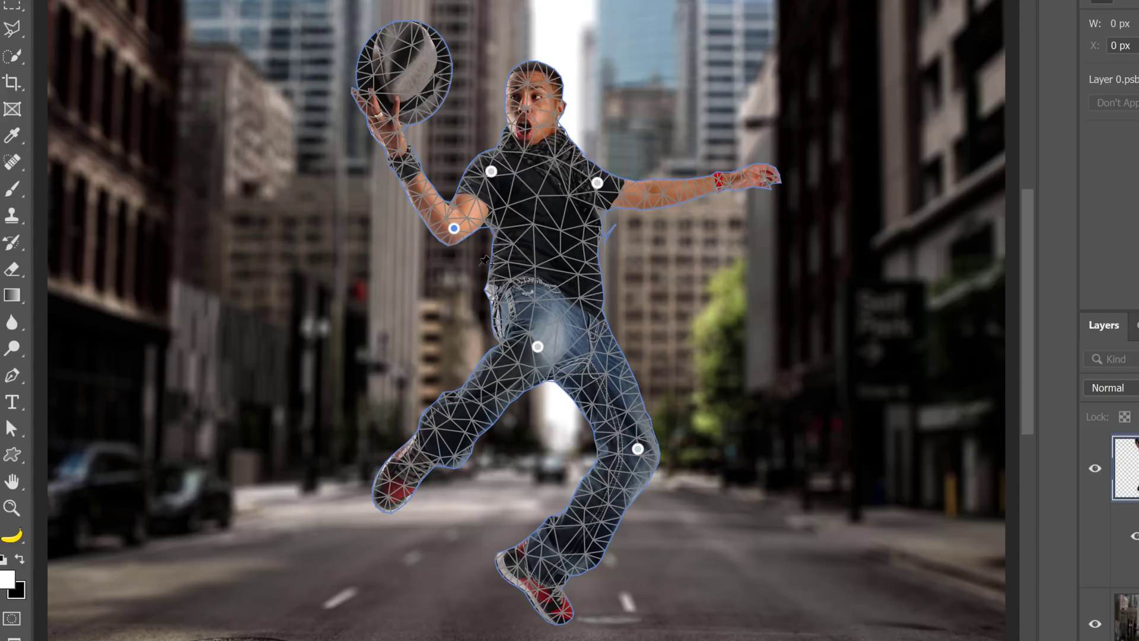
left_click_drag(453, 228, 428, 229)
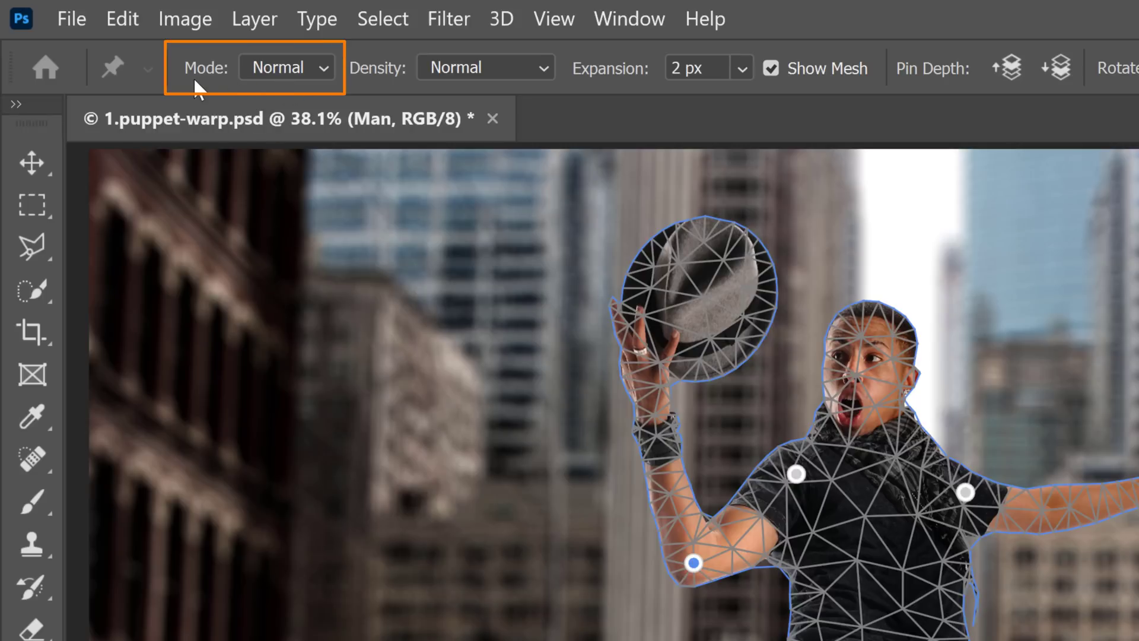
Step: Set the warp mode to Distort and pull the elbow pin down and away from the body
left_click(292, 70)
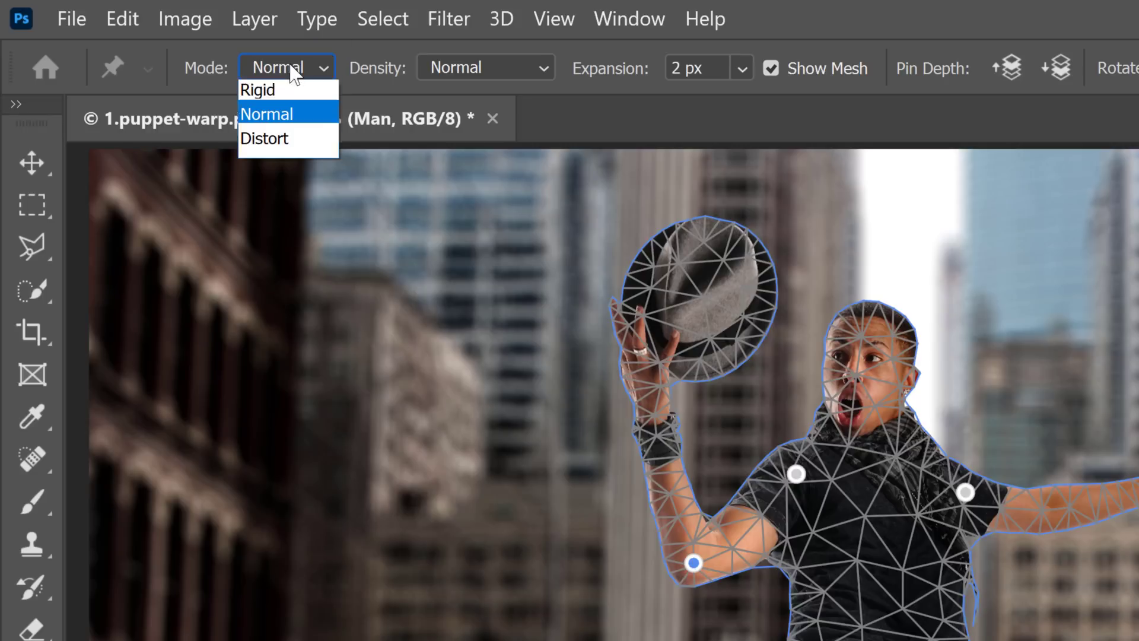
left_click(293, 119)
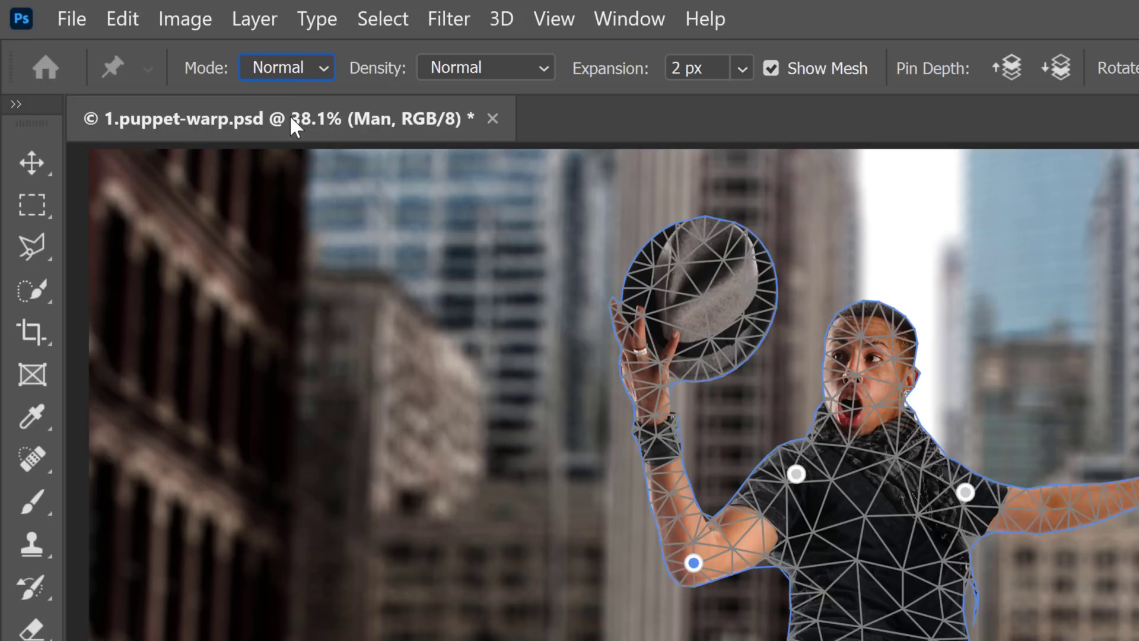
left_click(287, 69)
left_click(296, 144)
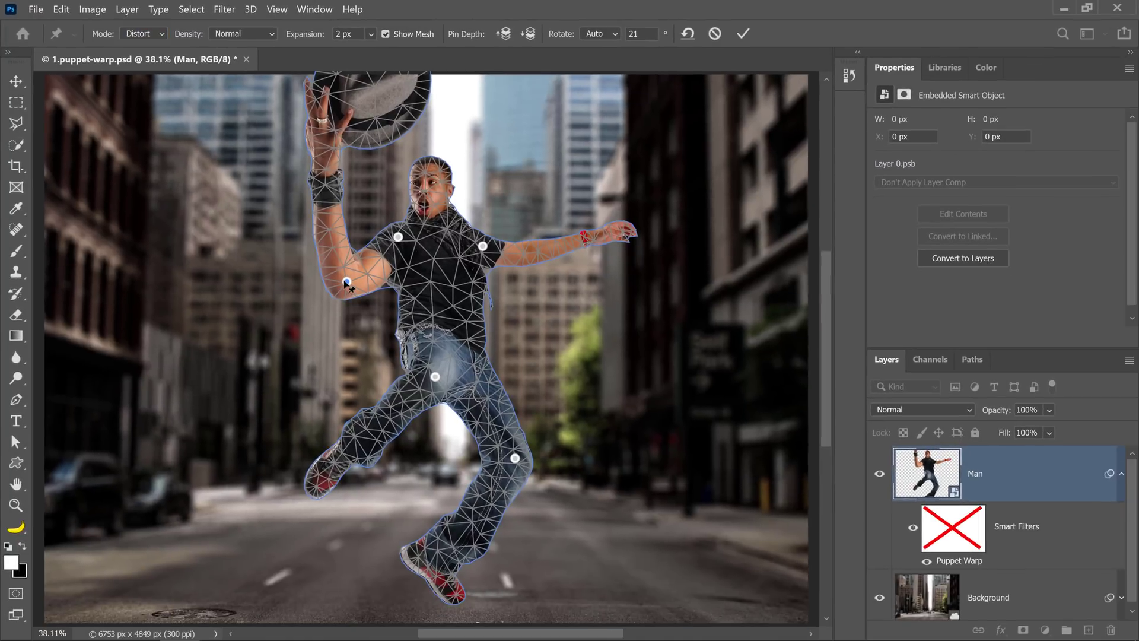
left_click_drag(347, 283, 297, 328)
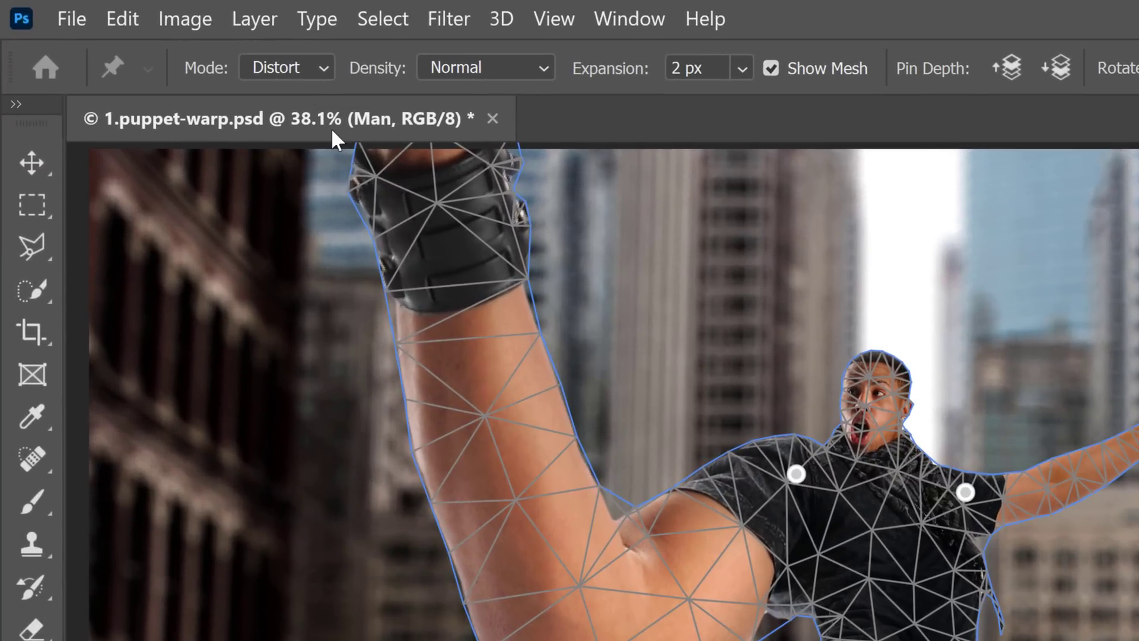
Step: Set the warp mode to Rigid and move the elbow pin to test the bend of the arm
left_click(299, 64)
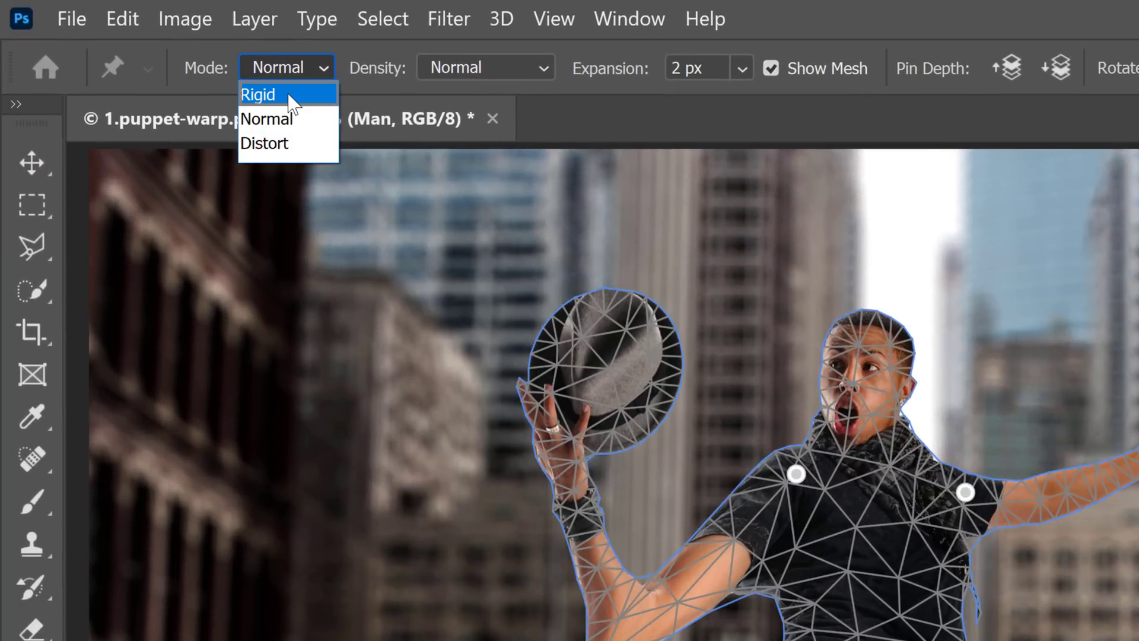
left_click(291, 95)
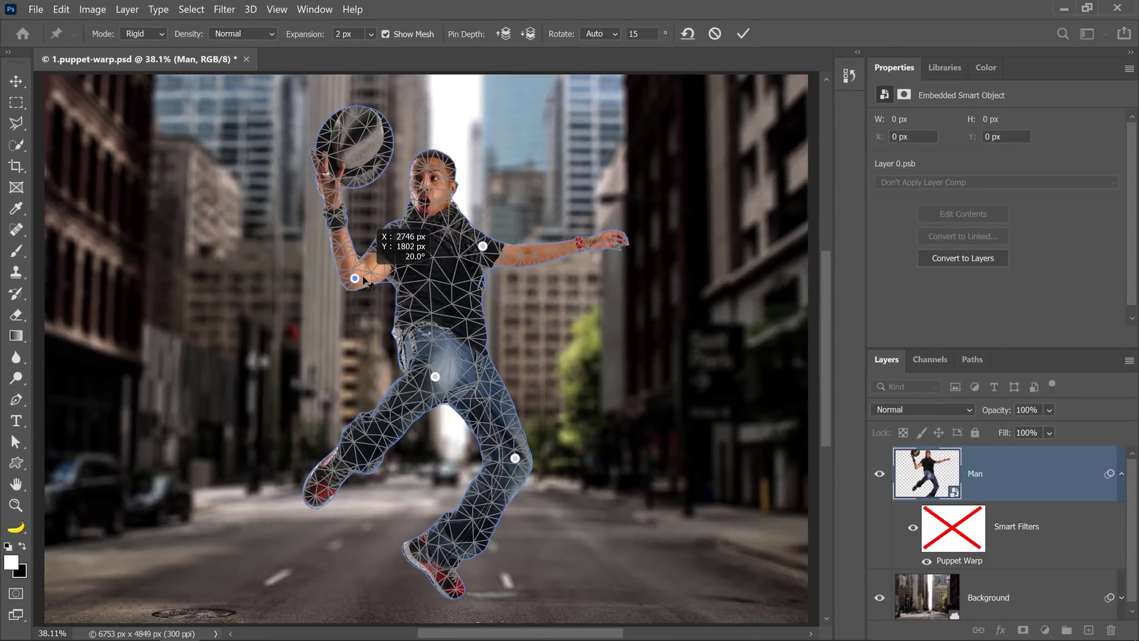
left_click_drag(355, 259, 334, 279)
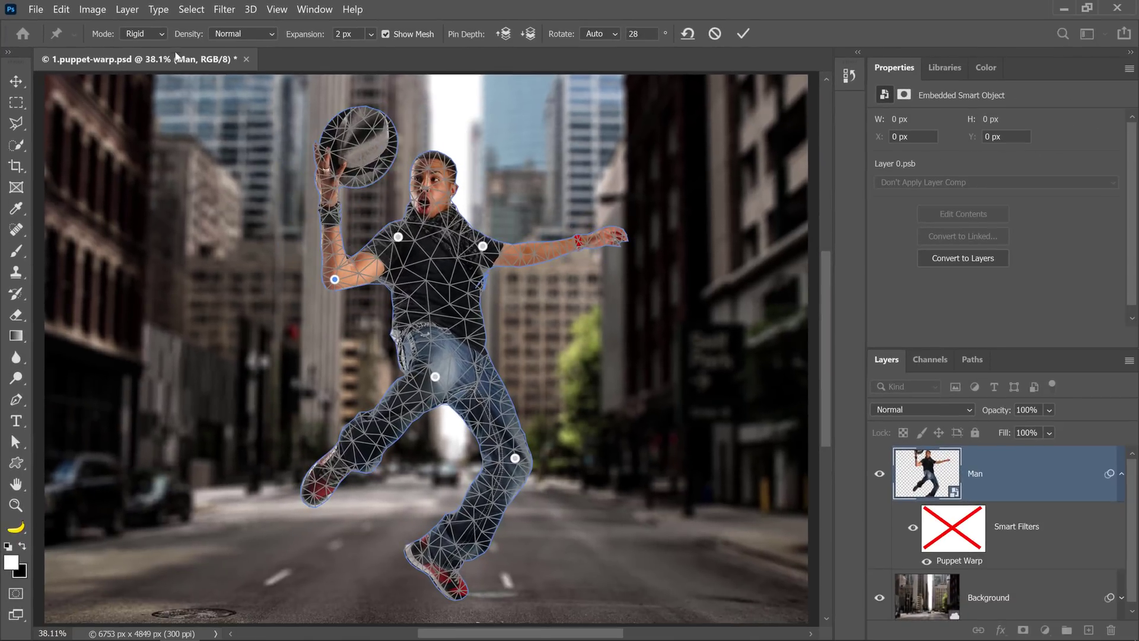
Step: Set the warp mode back to Normal and reposition the elbow pin so the raised arm tilts toward the head
left_click(152, 38)
left_click(150, 60)
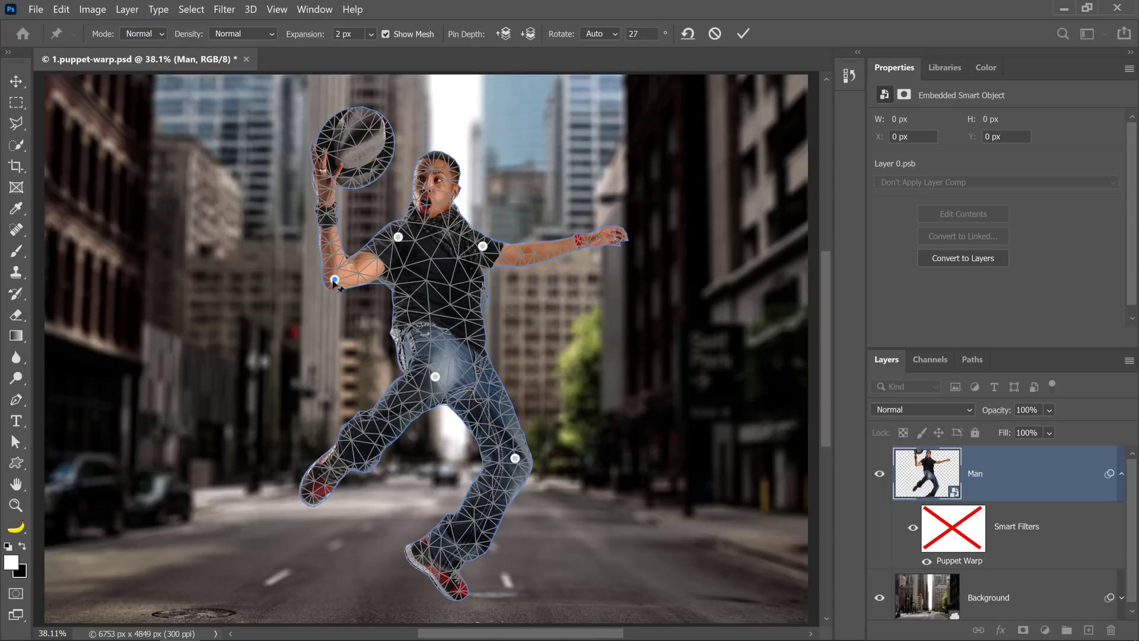
left_click_drag(335, 284, 347, 263)
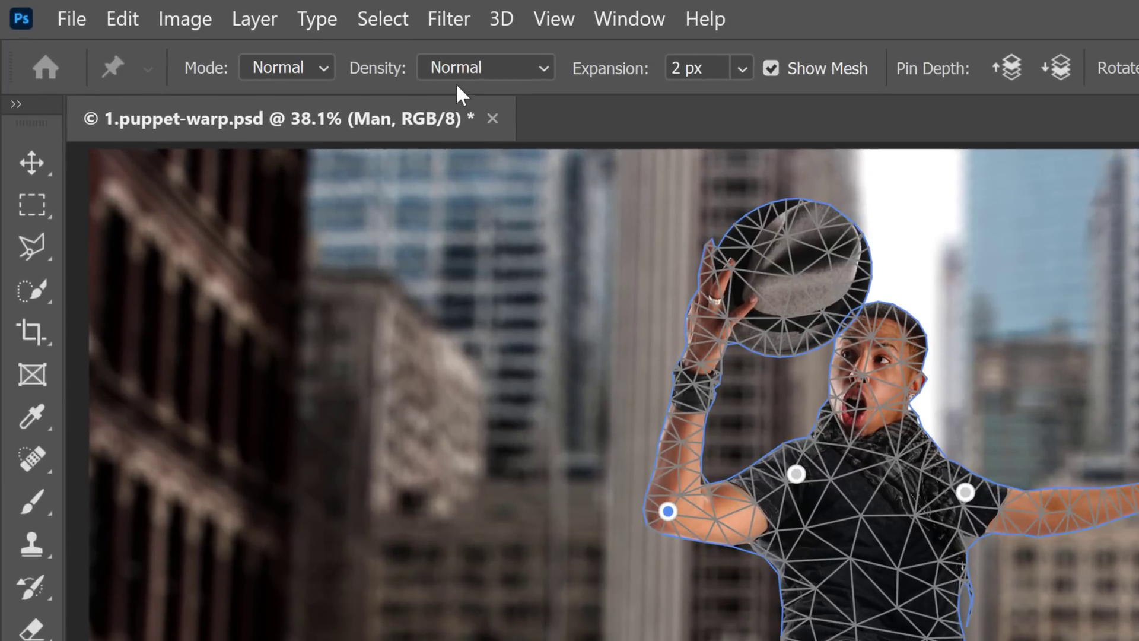
Step: Set the mesh density to More Points
left_click(543, 70)
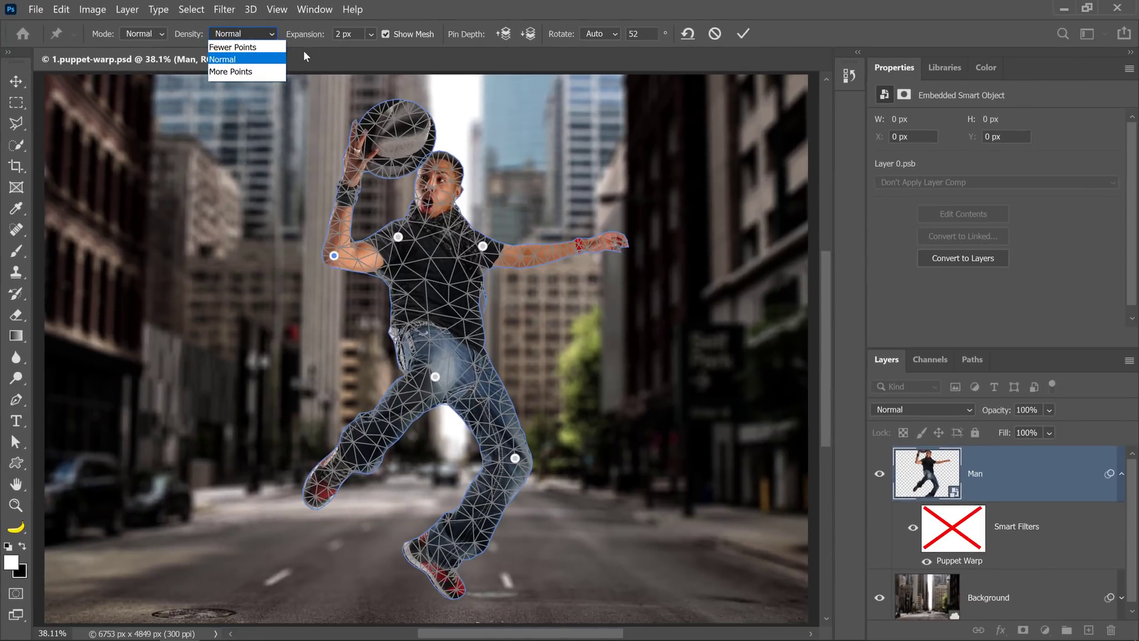
left_click(234, 72)
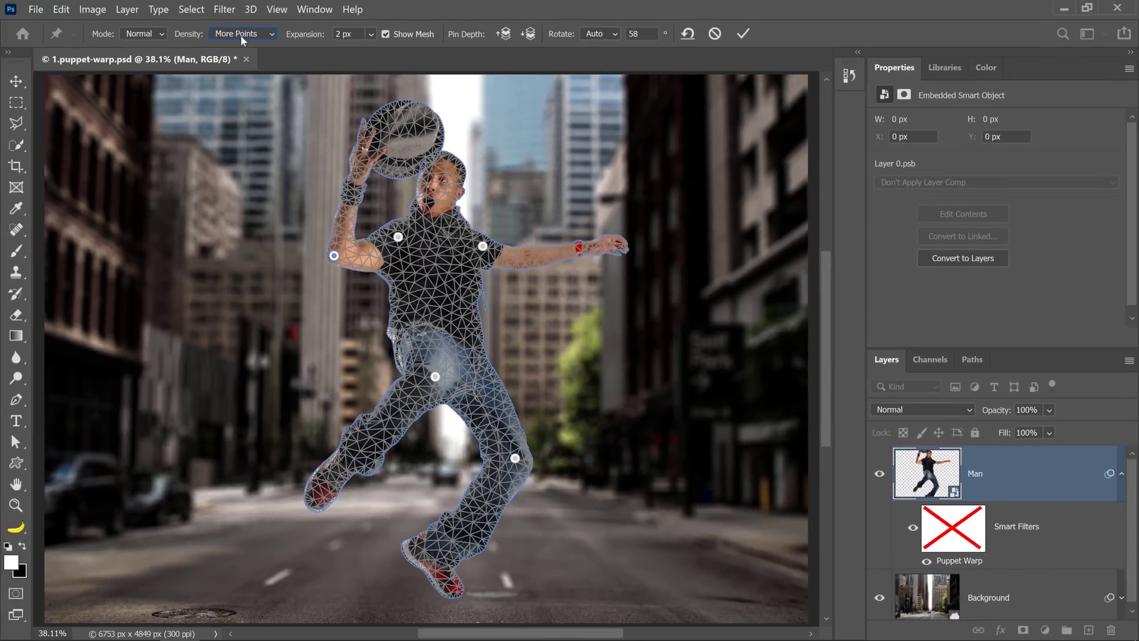
Step: Pin the tip of the scarf's dangling strand, try bending it outward, and undo the bend
scroll(487, 304, "up", 12)
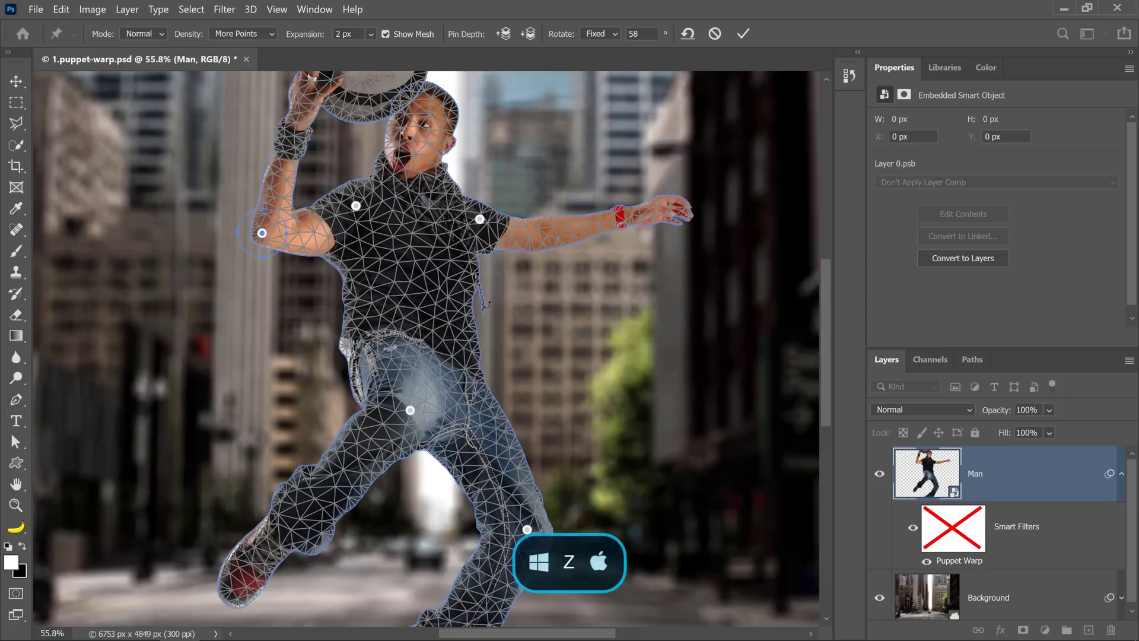
scroll(486, 304, "up", 5)
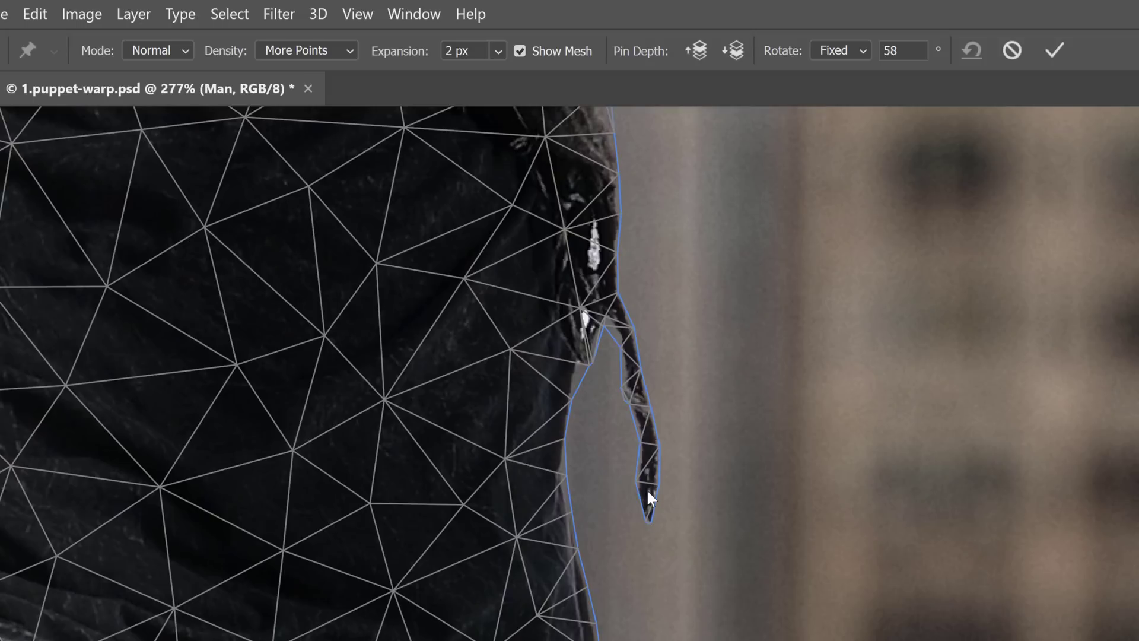
left_click(647, 491)
left_click_drag(652, 495, 682, 439)
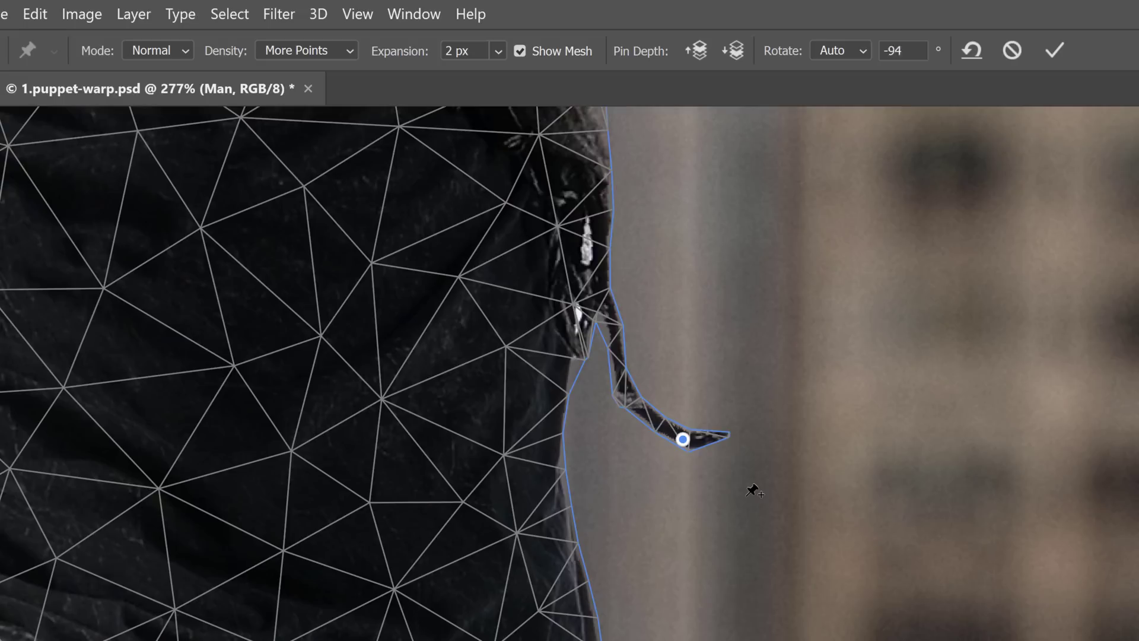
key("ctrl+z")
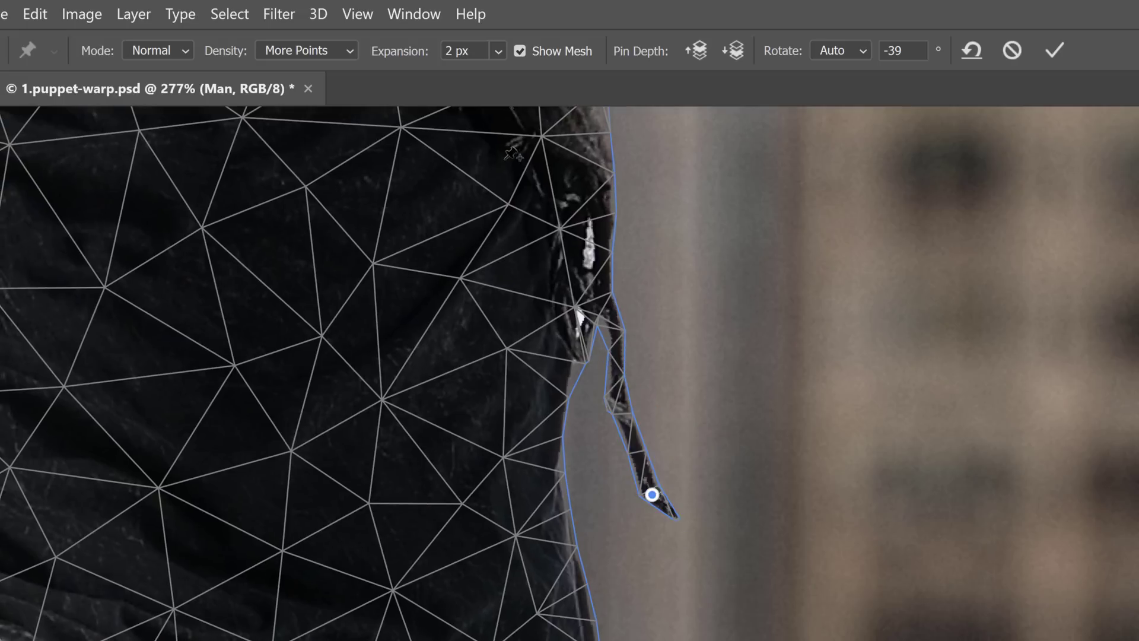
Step: Set the mesh expansion to 58 px and move the scarf strand's pin outward to test the warp
left_click(498, 51)
left_click_drag(509, 78, 572, 80)
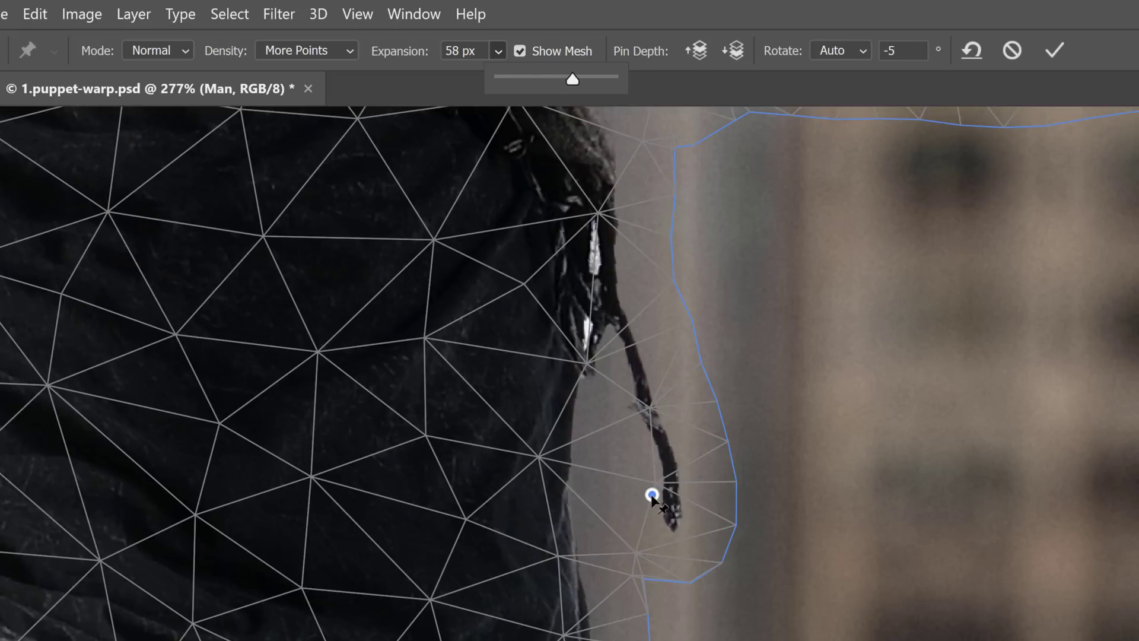
left_click_drag(651, 495, 720, 445)
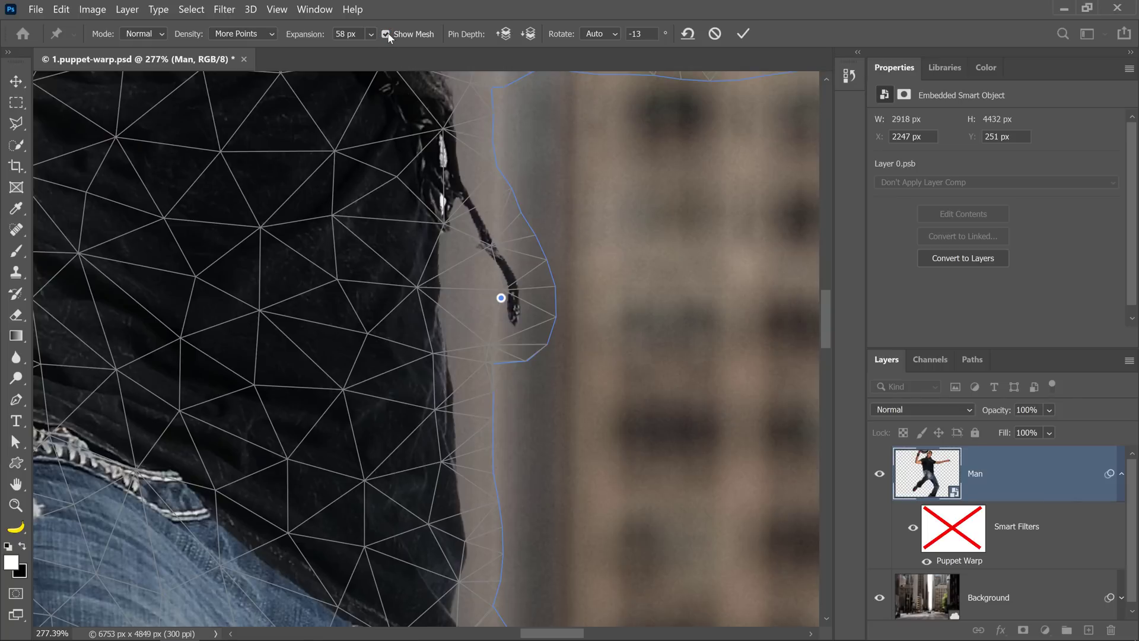
Step: Hide the mesh and delete the pin on the scarf's dangling strand
left_click(386, 35)
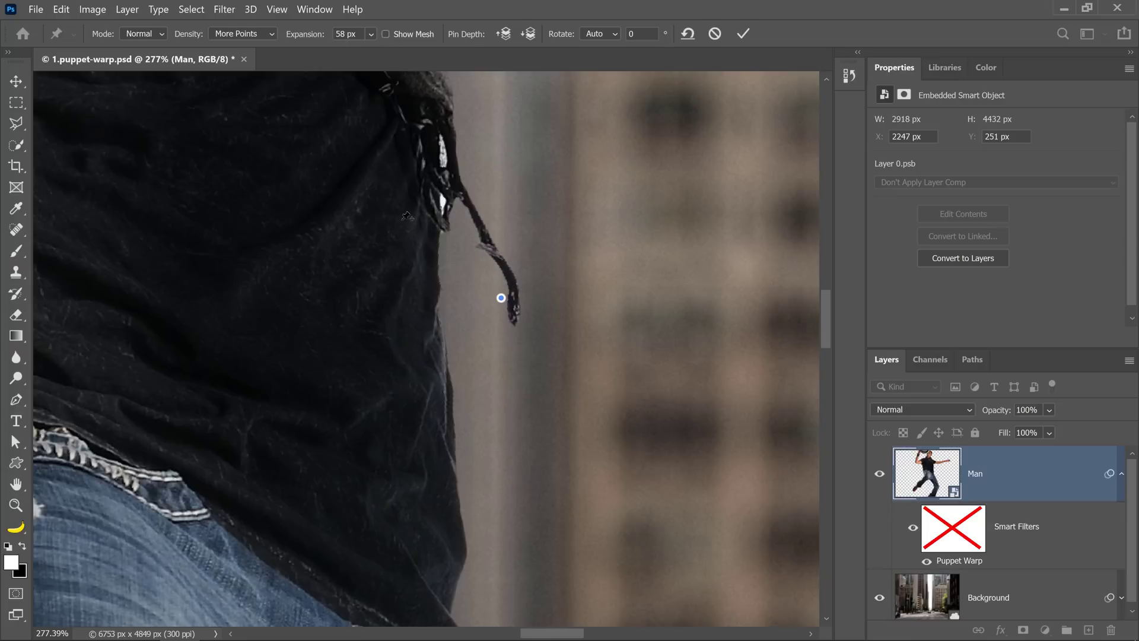
right_click(502, 298)
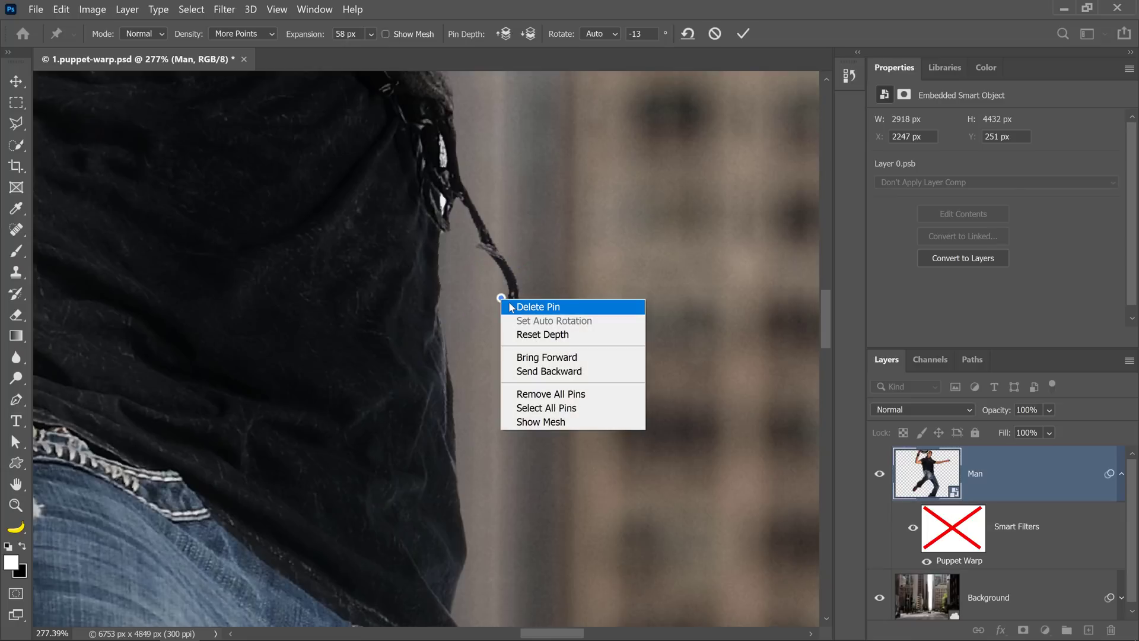
left_click(537, 307)
Step: Delete the pins on both of the man's shoulders
key("ctrl+z")
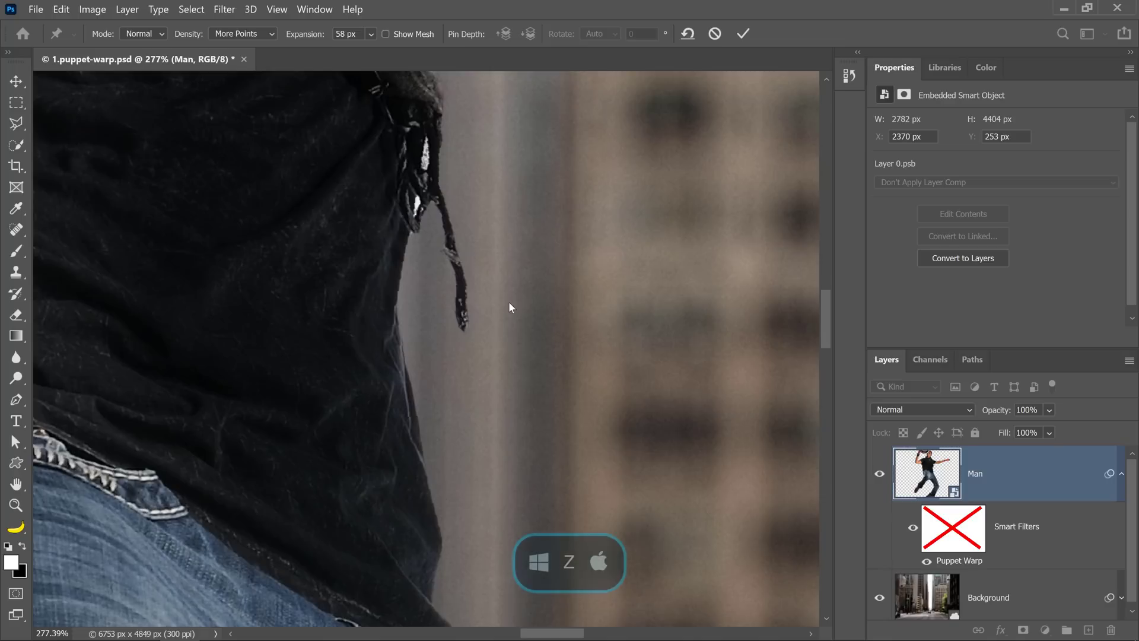
scroll(513, 303, "down", 5)
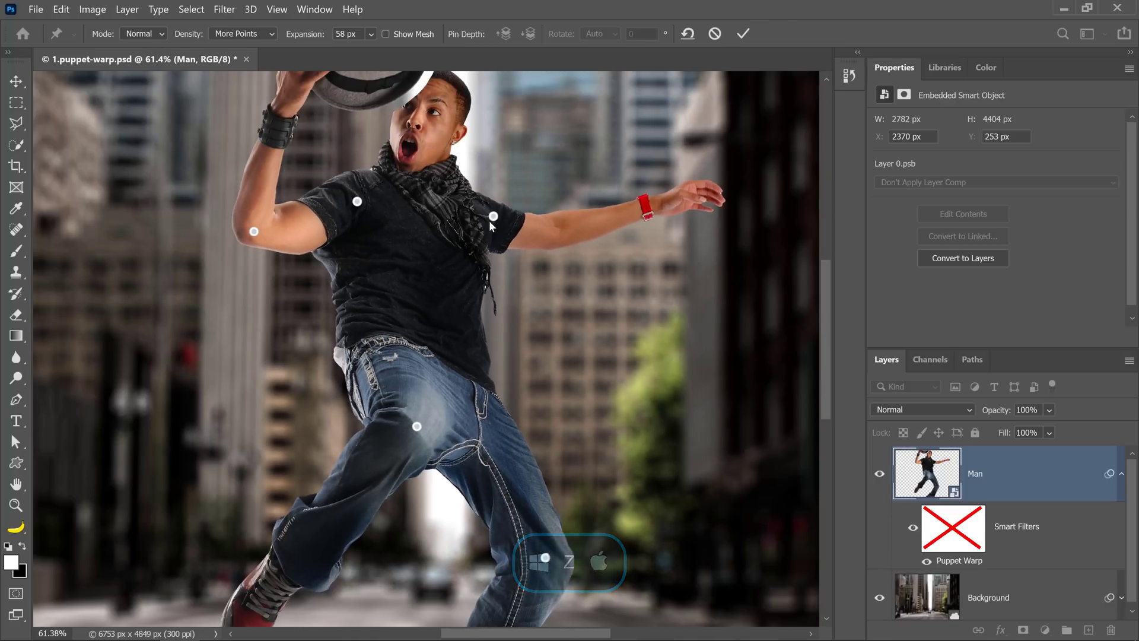
left_click(493, 217)
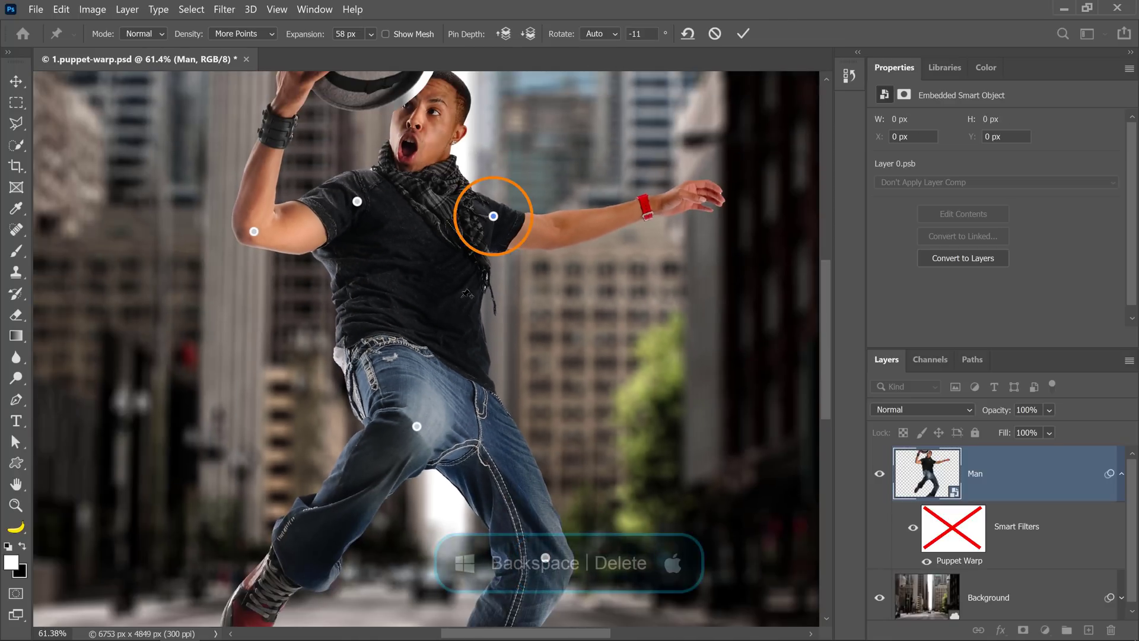
key("BackSpace")
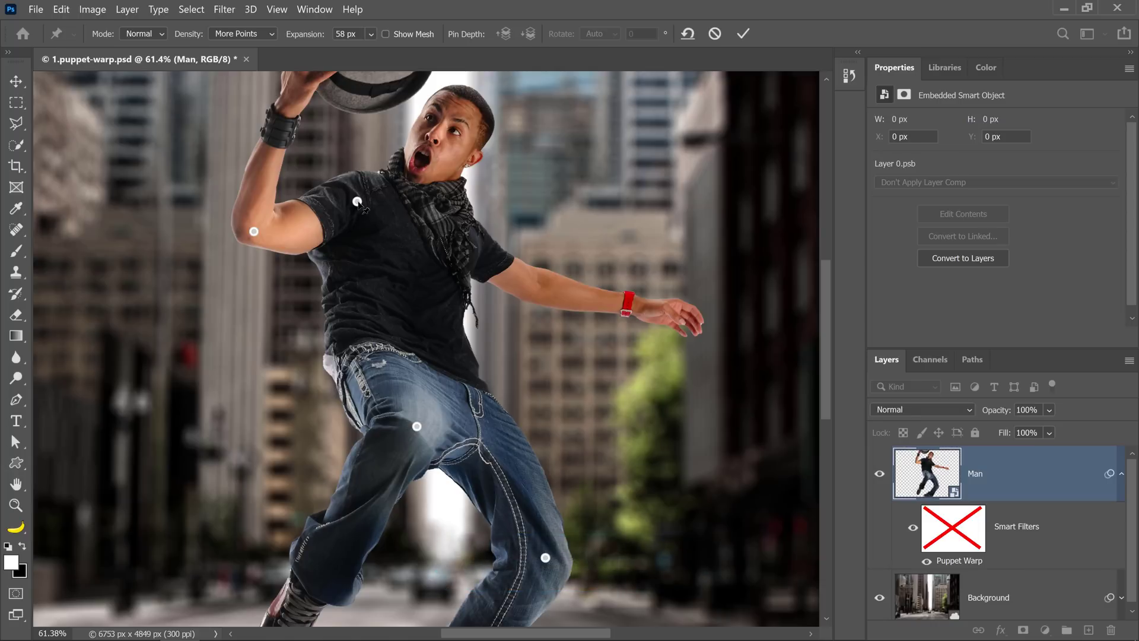
key("alt")
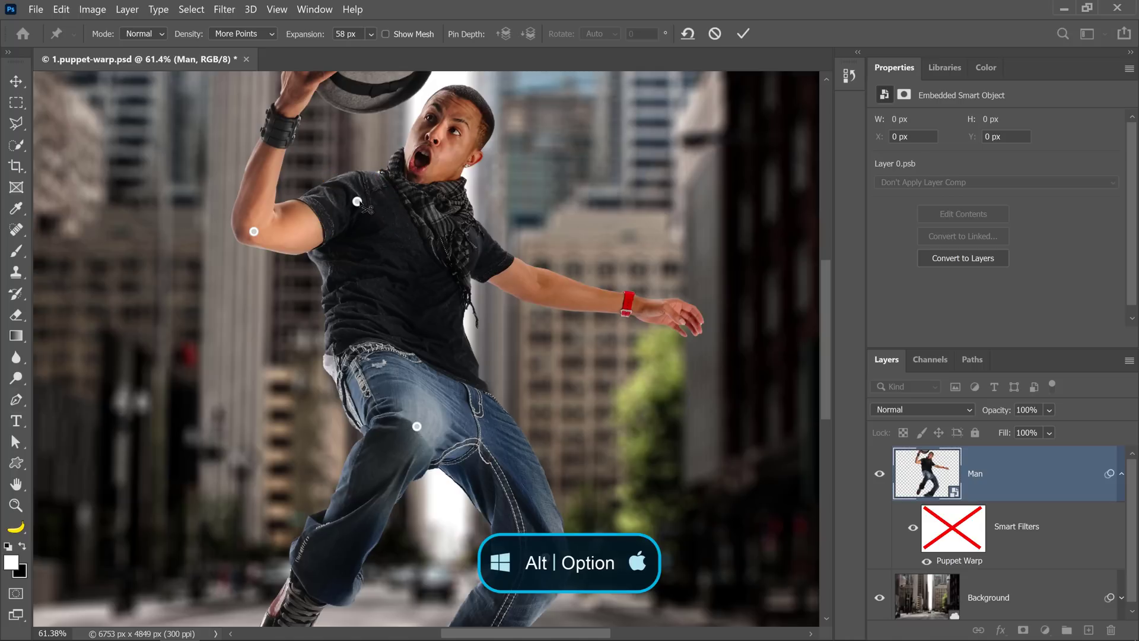
left_click(359, 203, "alt")
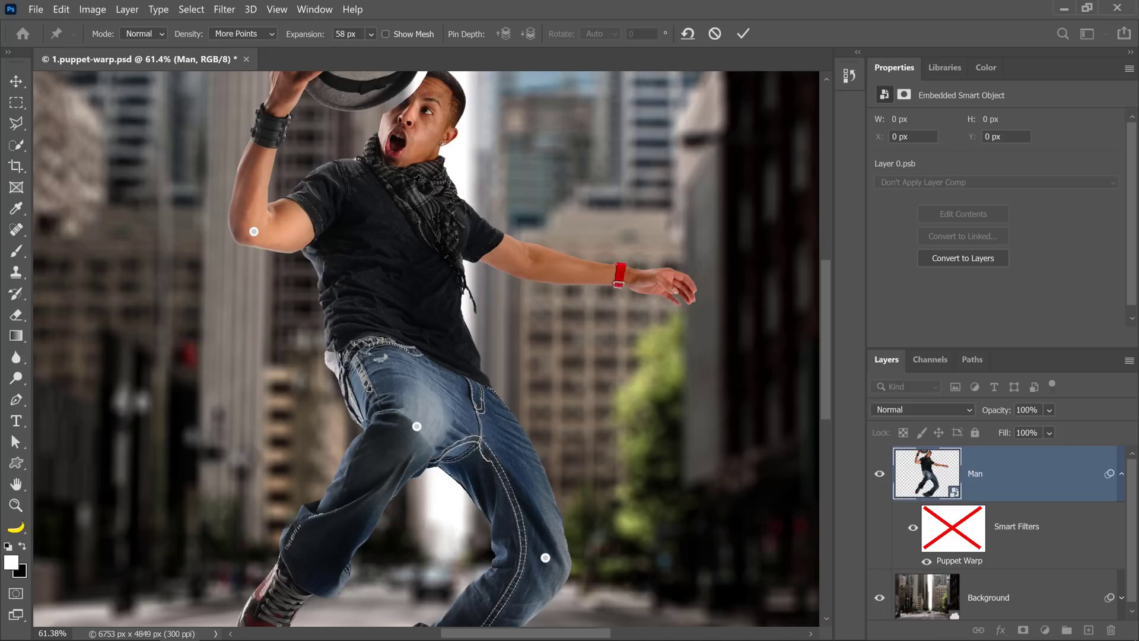
Step: Move the elbow pin slightly upward and add a pin on the scarf just below the man's neck
left_click_drag(411, 218, 466, 366)
left_click(313, 384)
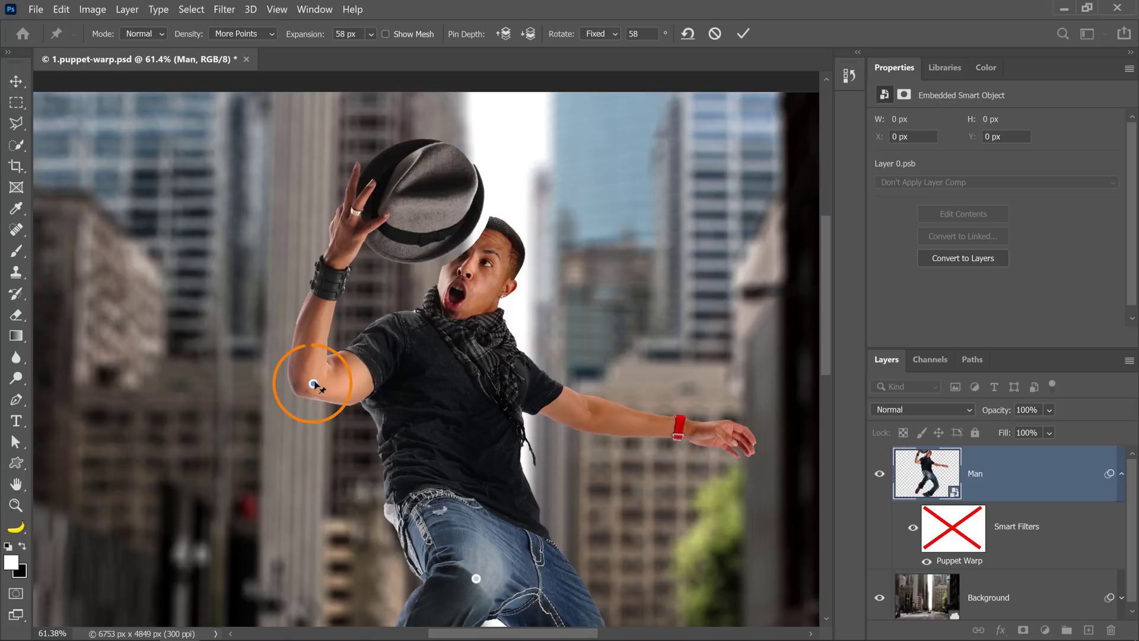
mouse_move(313, 384)
left_mouse_down()
mouse_move(315, 371)
mouse_move(326, 376)
mouse_move(306, 403)
mouse_move(291, 356)
mouse_move(306, 358)
mouse_move(306, 379)
mouse_move(318, 362)
left_mouse_up()
left_click(475, 337)
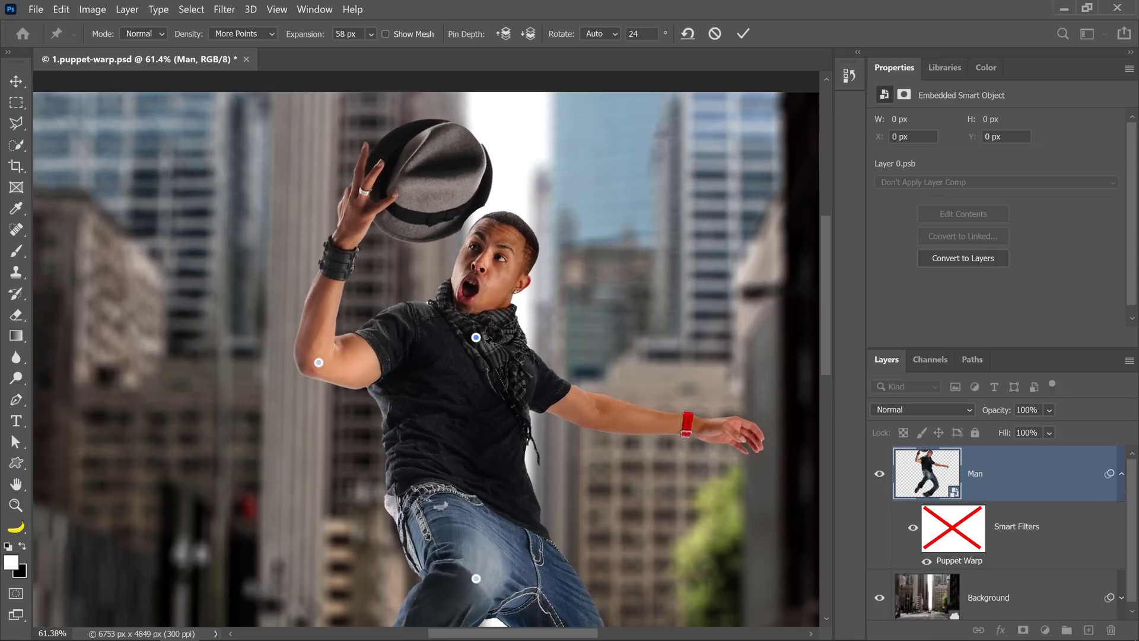
Step: Move the elbow pin toward the body so the hat overlaps the head, and bring that pin forward in depth
left_click_drag(319, 363, 375, 371)
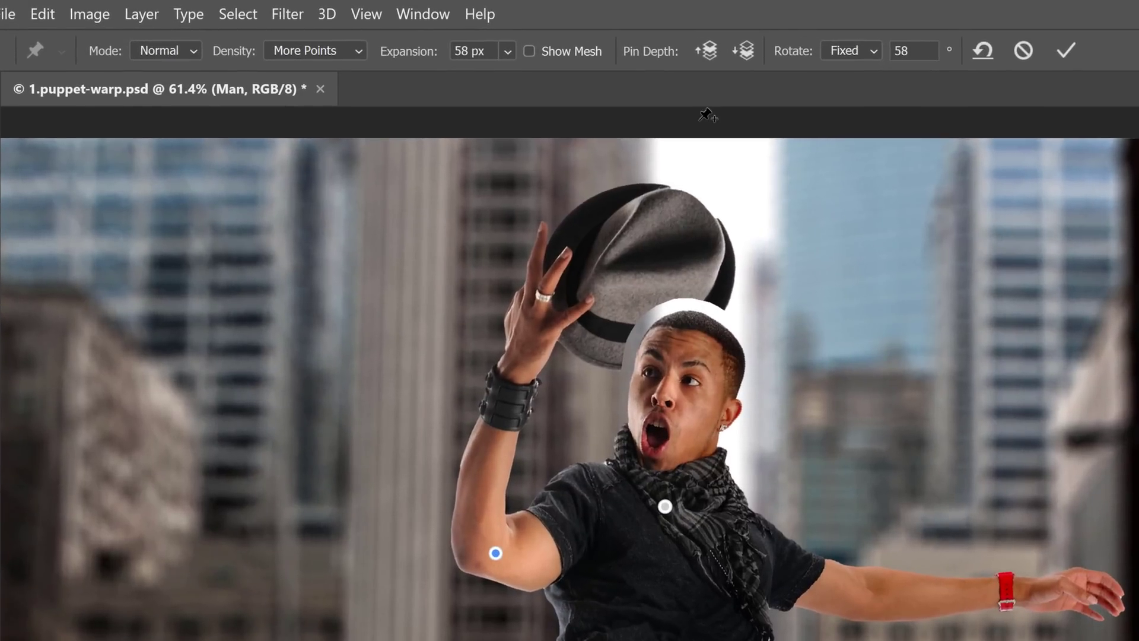
left_click(703, 52)
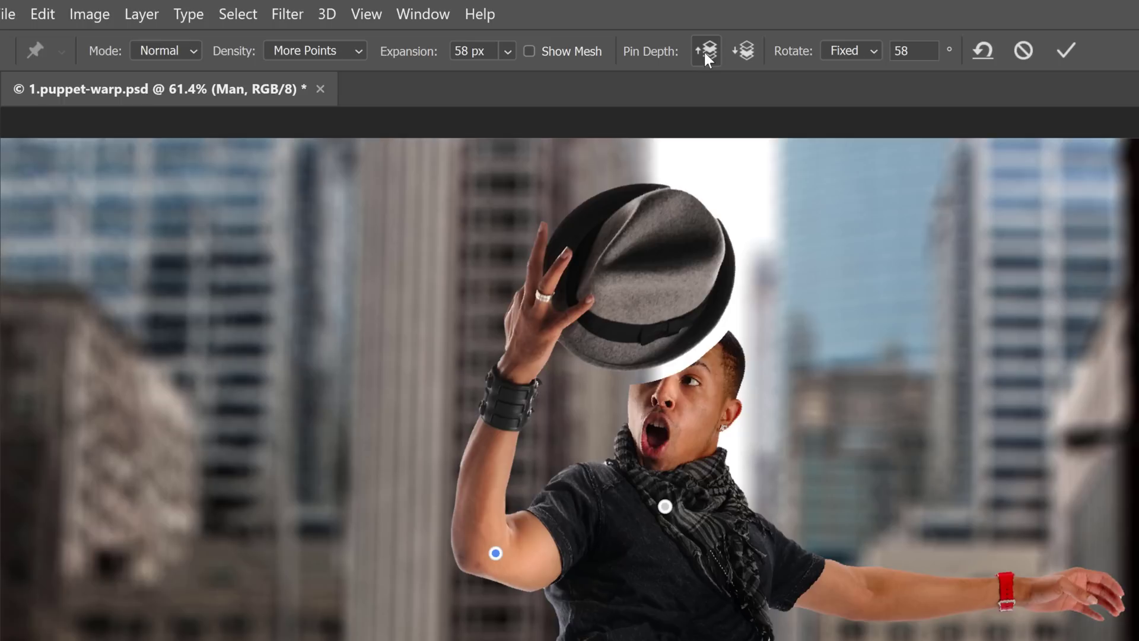
Step: Send the elbow pin back in depth so the hat falls behind the head, and bring it forward again
left_click(743, 52)
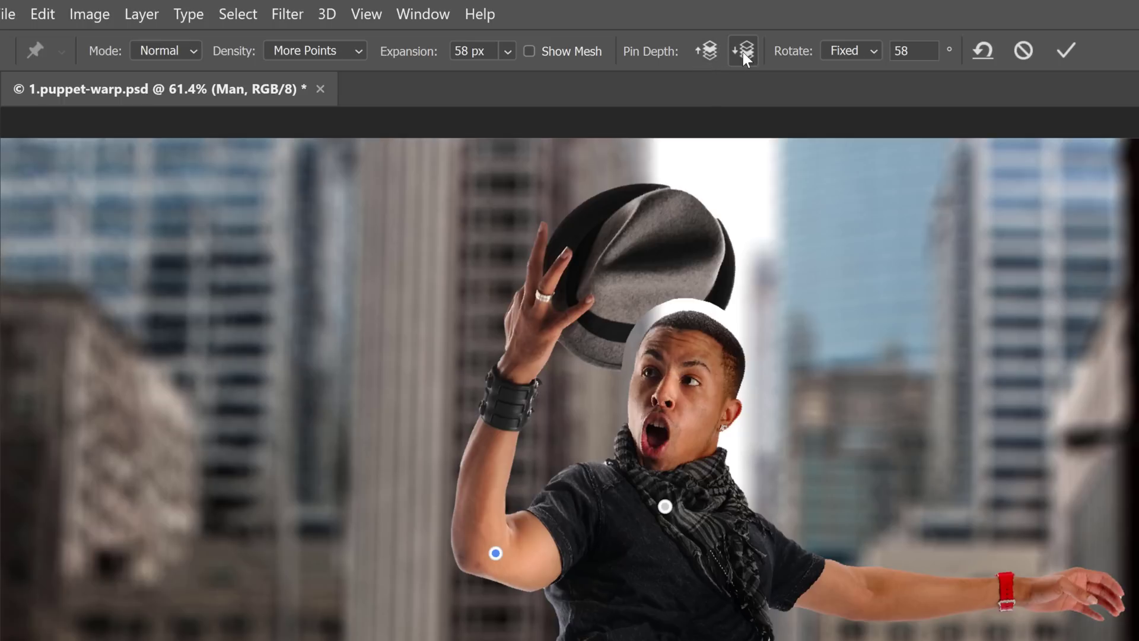
left_click(703, 51)
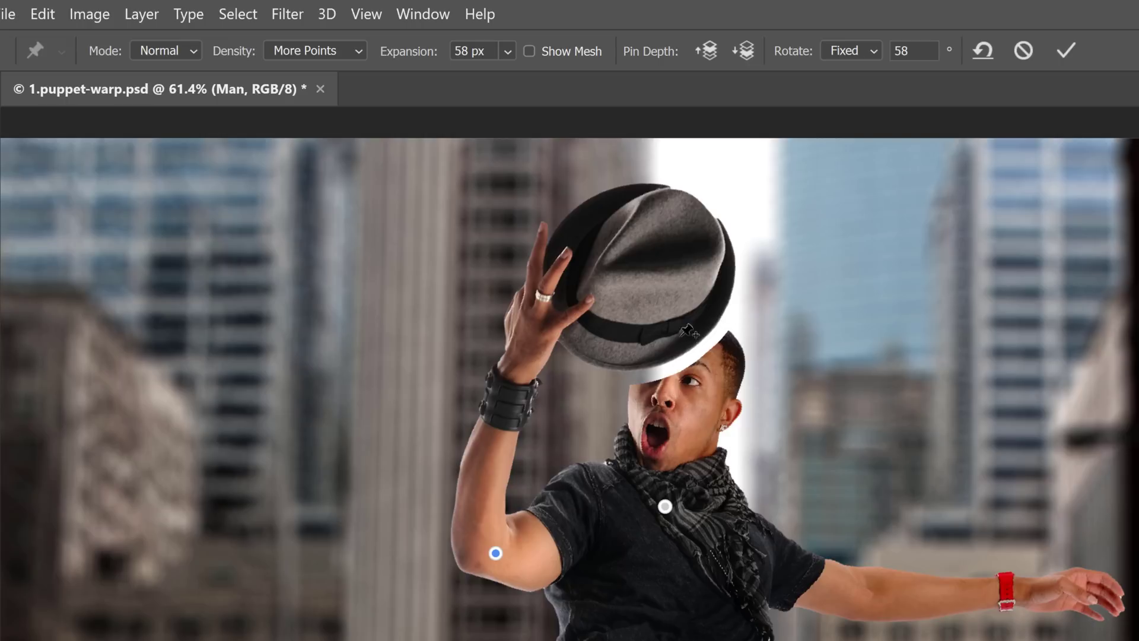
Step: Set the warp mesh expansion to 0 px
left_click(507, 51)
left_click_drag(564, 81, 529, 76)
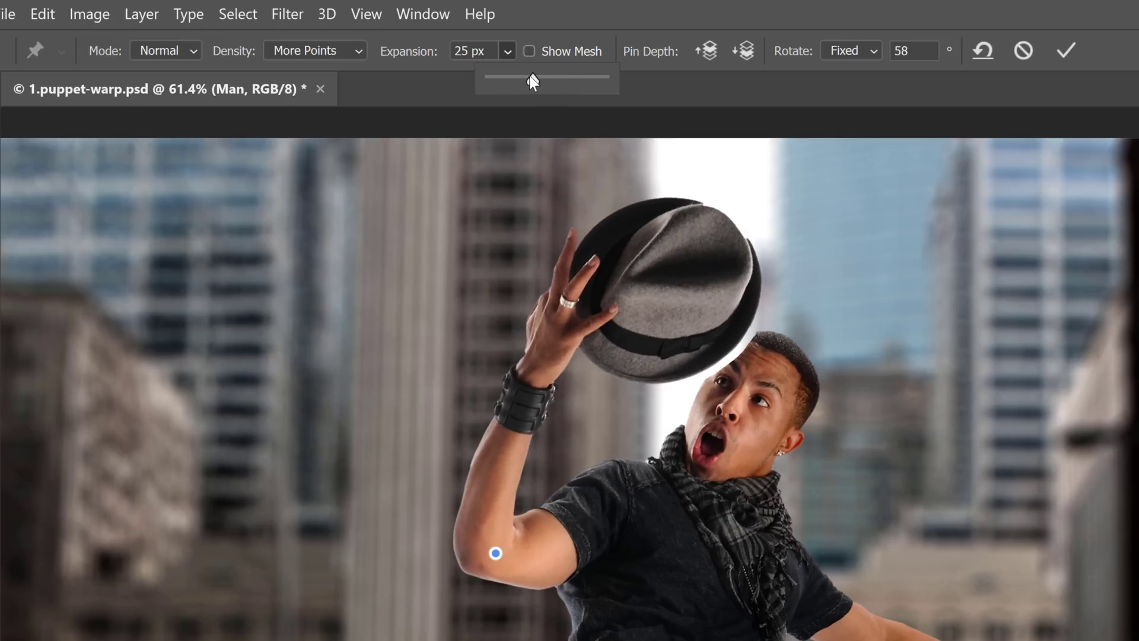
left_click(470, 53)
type("0")
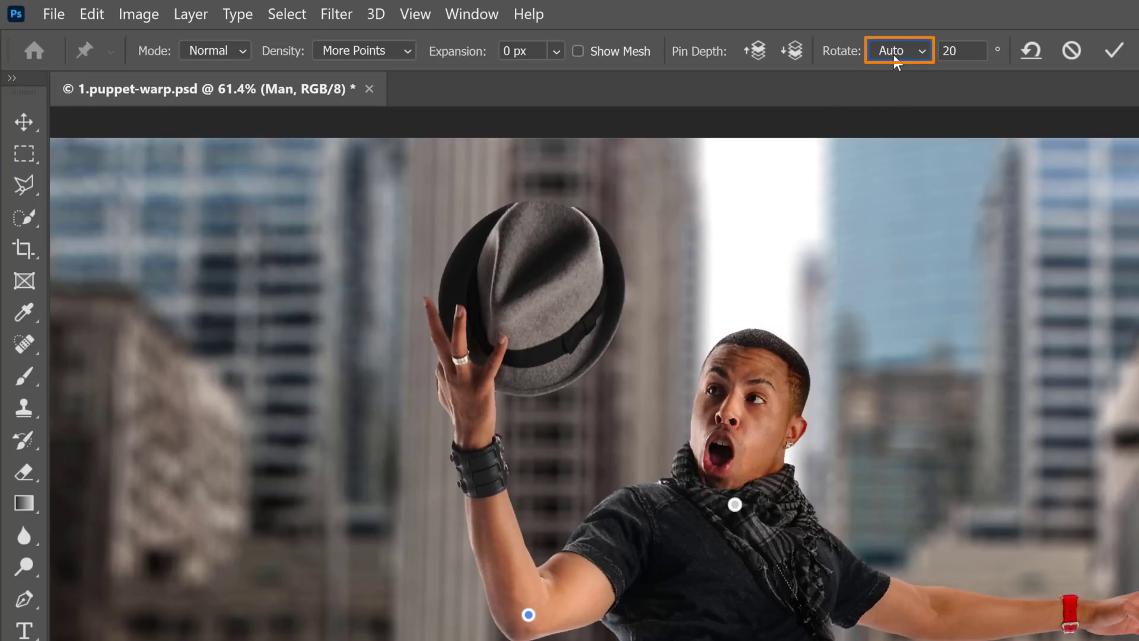
Step: Use Auto rotation for the elbow pin and move the pin slightly upward
left_click(894, 54)
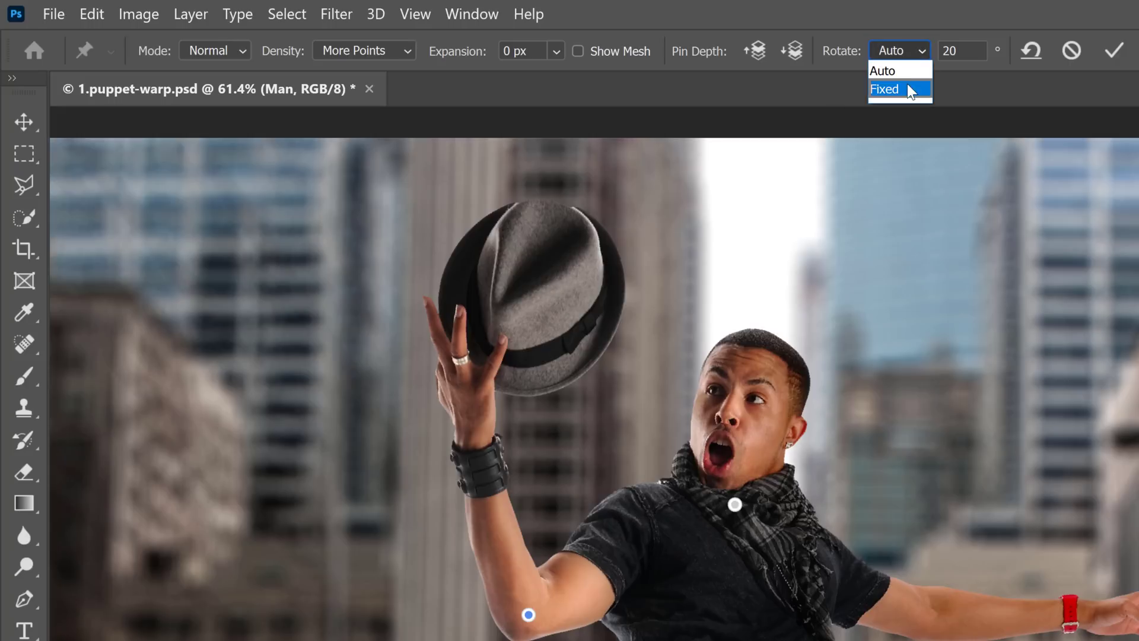
left_click(909, 78)
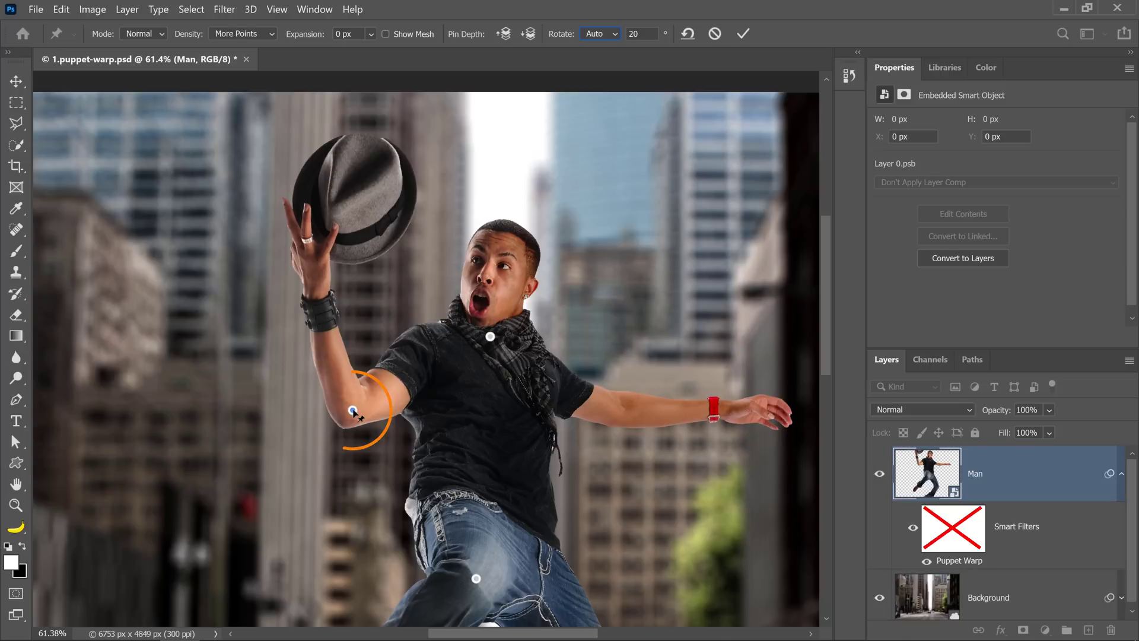
mouse_move(353, 410)
left_mouse_down()
mouse_move(338, 371)
mouse_move(368, 347)
mouse_move(358, 376)
mouse_move(376, 407)
mouse_move(402, 414)
mouse_move(348, 400)
mouse_move(379, 338)
mouse_move(354, 394)
left_mouse_up()
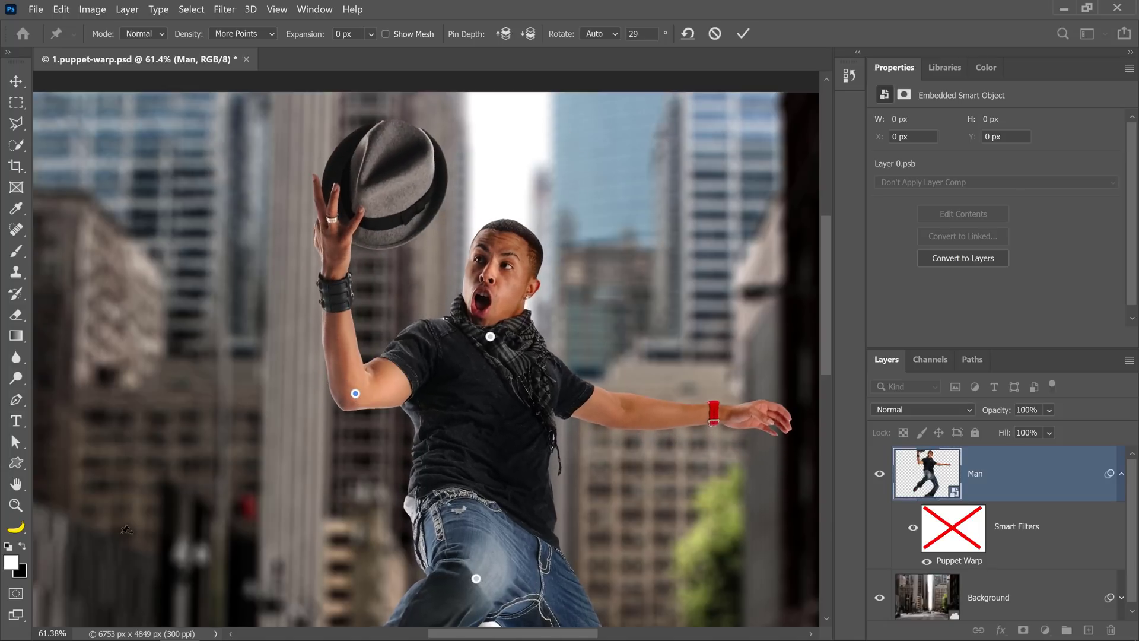
Step: Bring the man's whole figure into view and reposition the elbow pin slightly with automatic rotation
left_click(16, 484)
scroll(451, 411, "down", 4)
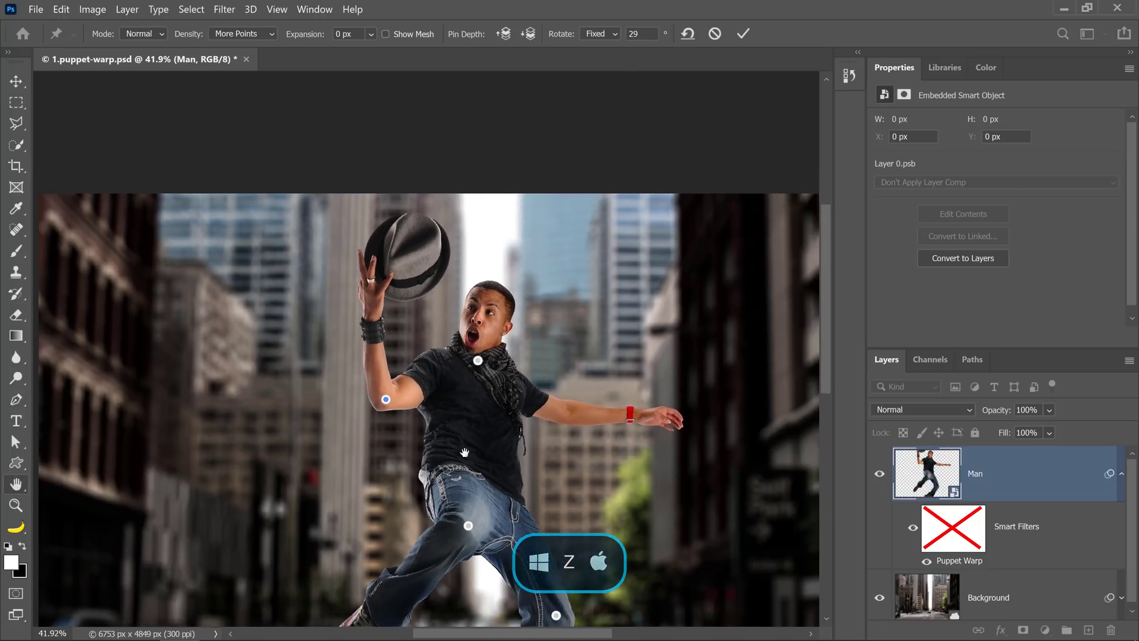
left_click_drag(465, 452, 436, 320)
mouse_move(357, 267)
left_mouse_down()
mouse_move(381, 292)
mouse_move(354, 258)
mouse_move(382, 249)
mouse_move(357, 266)
mouse_move(371, 255)
mouse_move(382, 268)
mouse_move(338, 311)
mouse_move(350, 272)
mouse_move(379, 274)
mouse_move(363, 297)
mouse_move(364, 277)
left_mouse_up()
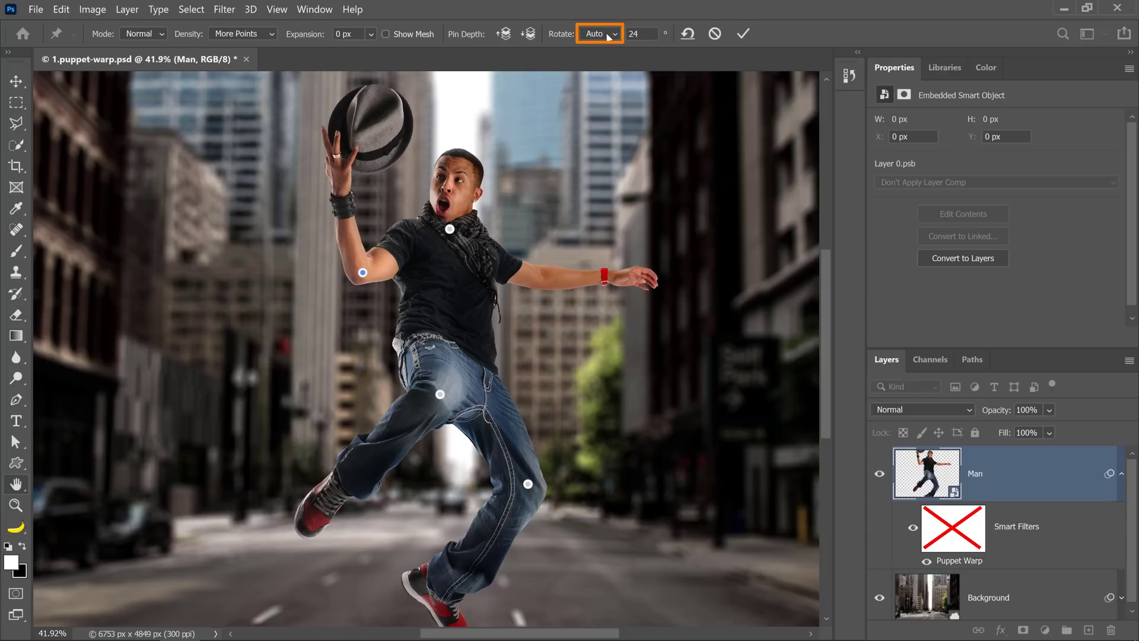
Step: Switch the elbow pin to Fixed rotation and move it toward the torso and back out
left_click(608, 58)
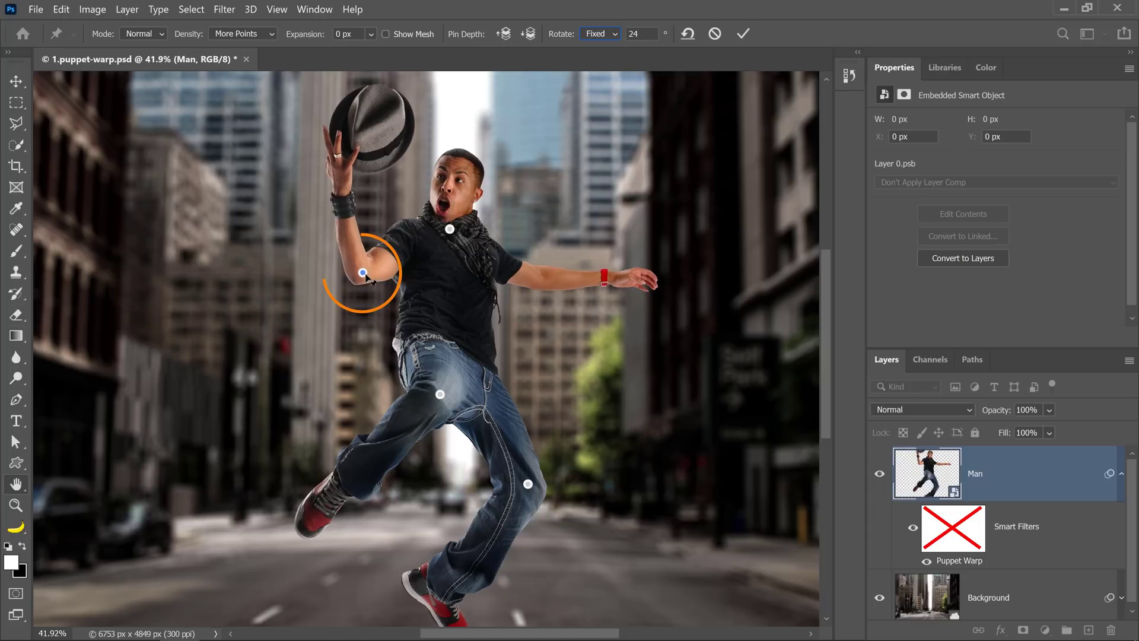
mouse_move(389, 270)
left_mouse_down()
mouse_move(373, 300)
mouse_move(325, 291)
mouse_move(400, 256)
left_mouse_up()
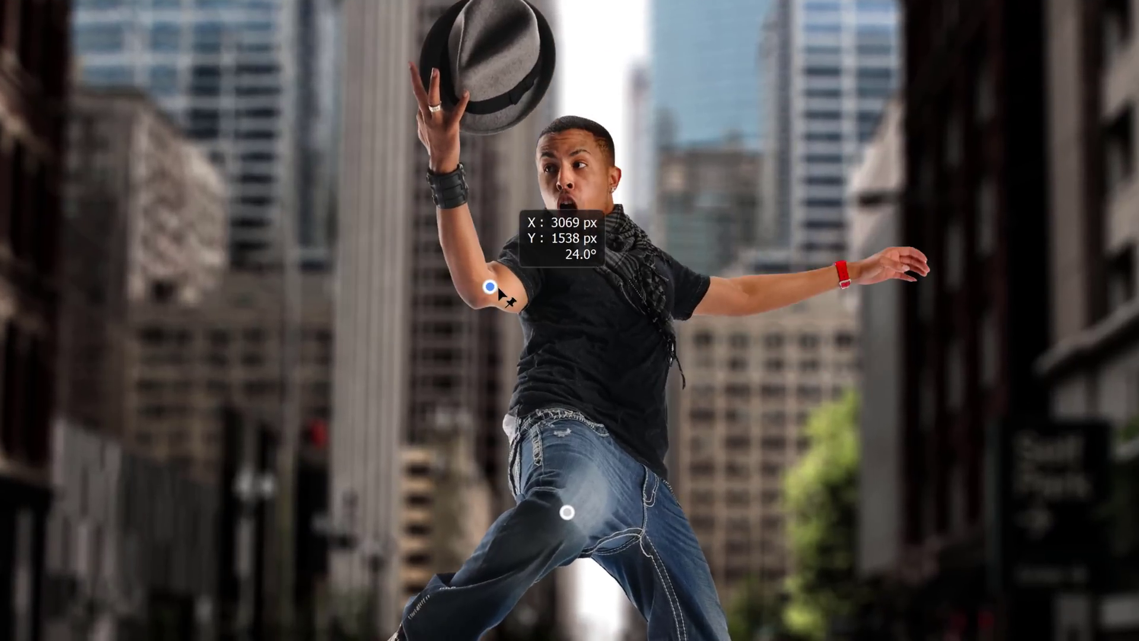
left_click_drag(497, 287, 432, 318)
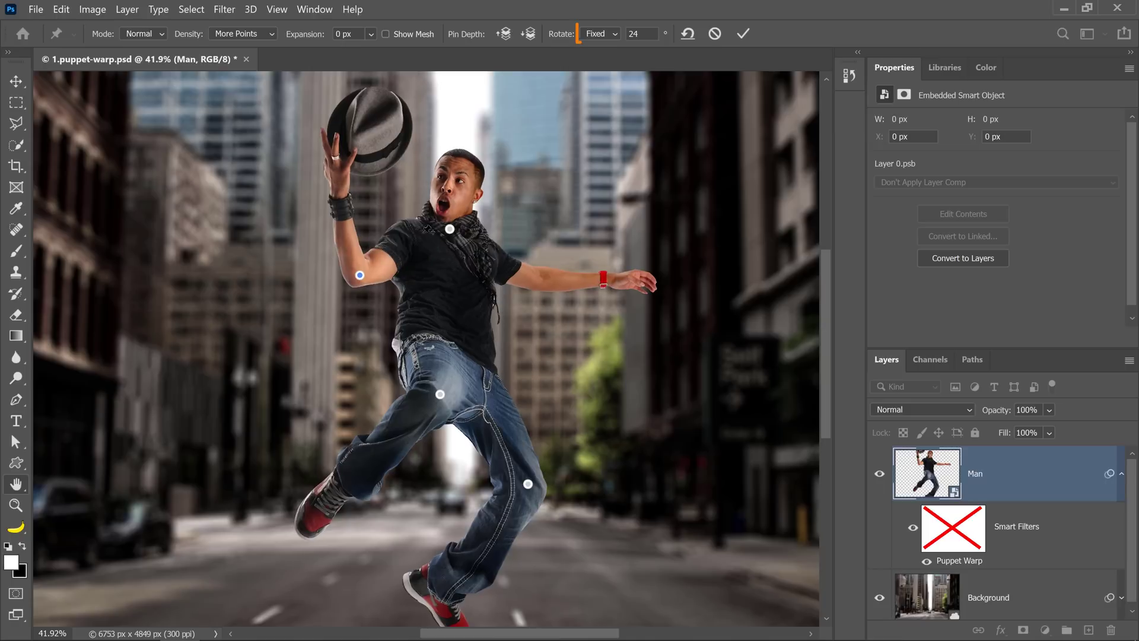
Step: Return the elbow pin to Auto rotation and move it toward the torso and back to see the forearm swing
left_click(600, 34)
left_click(596, 47)
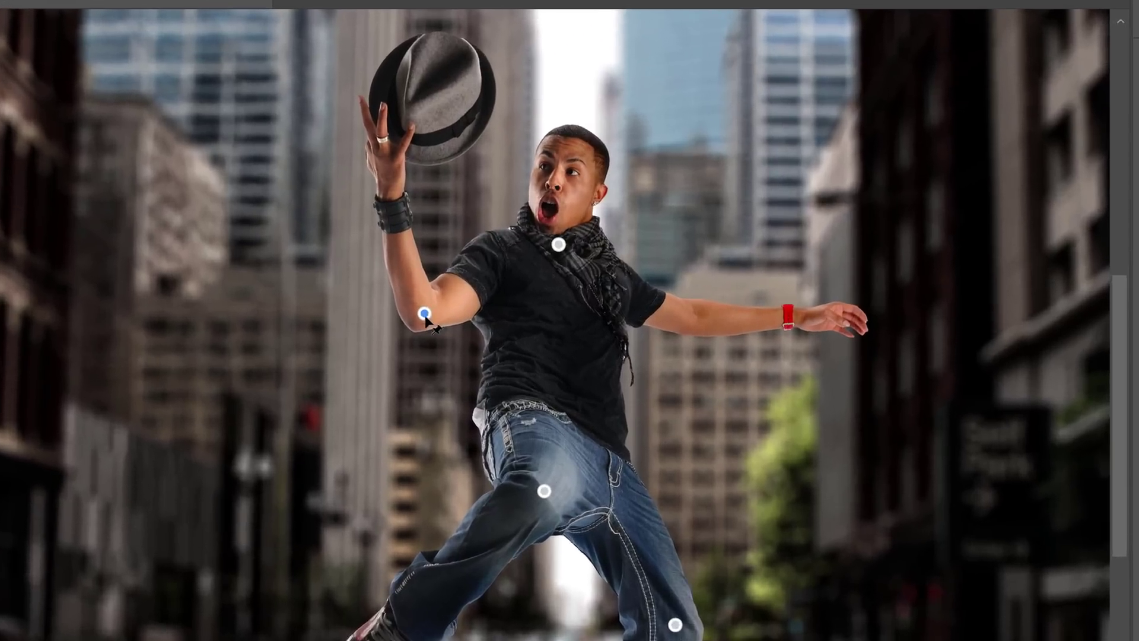
left_click_drag(367, 279, 401, 243)
left_click_drag(493, 272, 439, 320)
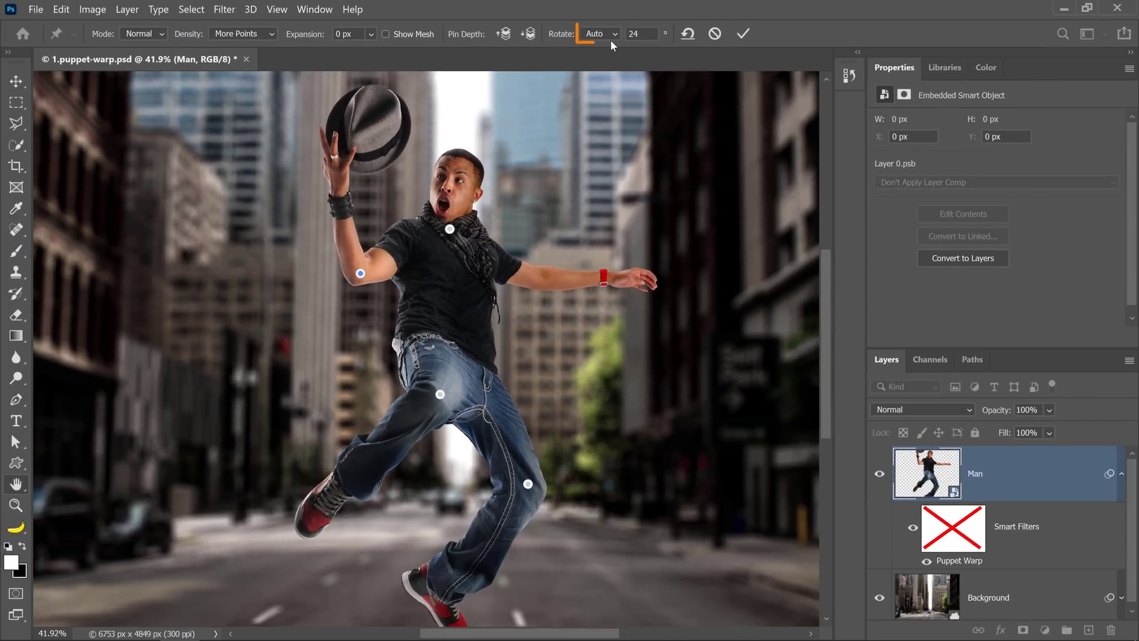
Step: Set the elbow pin's rotation to Fixed and reposition the pin slightly near the elbow
left_click(610, 36)
left_click(611, 59)
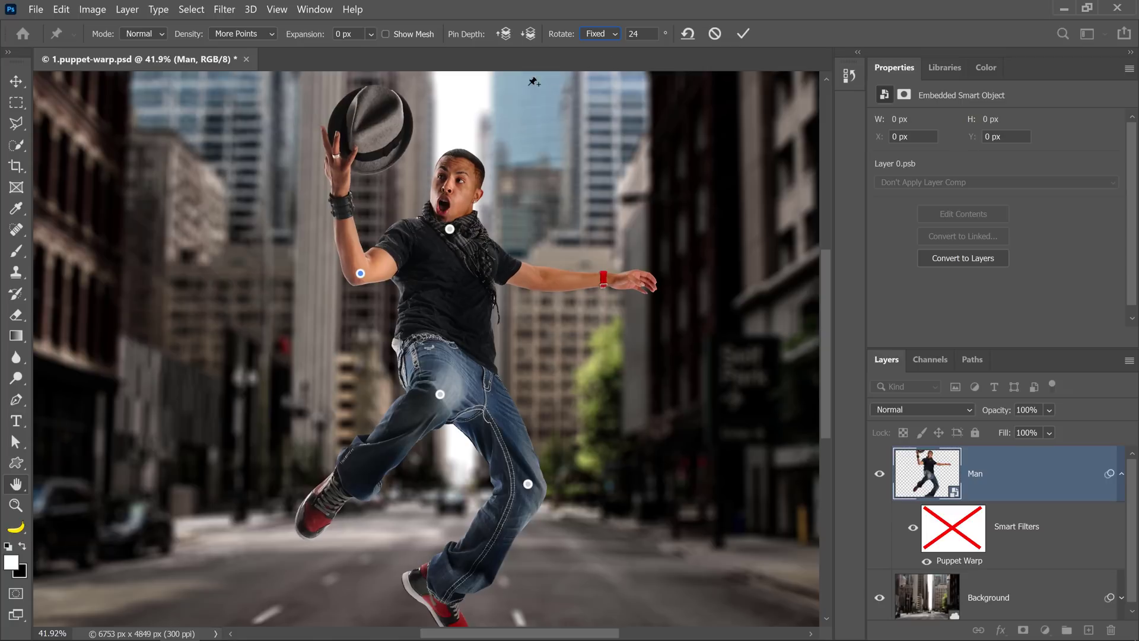
mouse_move(360, 275)
left_mouse_down()
mouse_move(372, 260)
mouse_move(383, 269)
mouse_move(359, 278)
mouse_move(372, 289)
left_mouse_up()
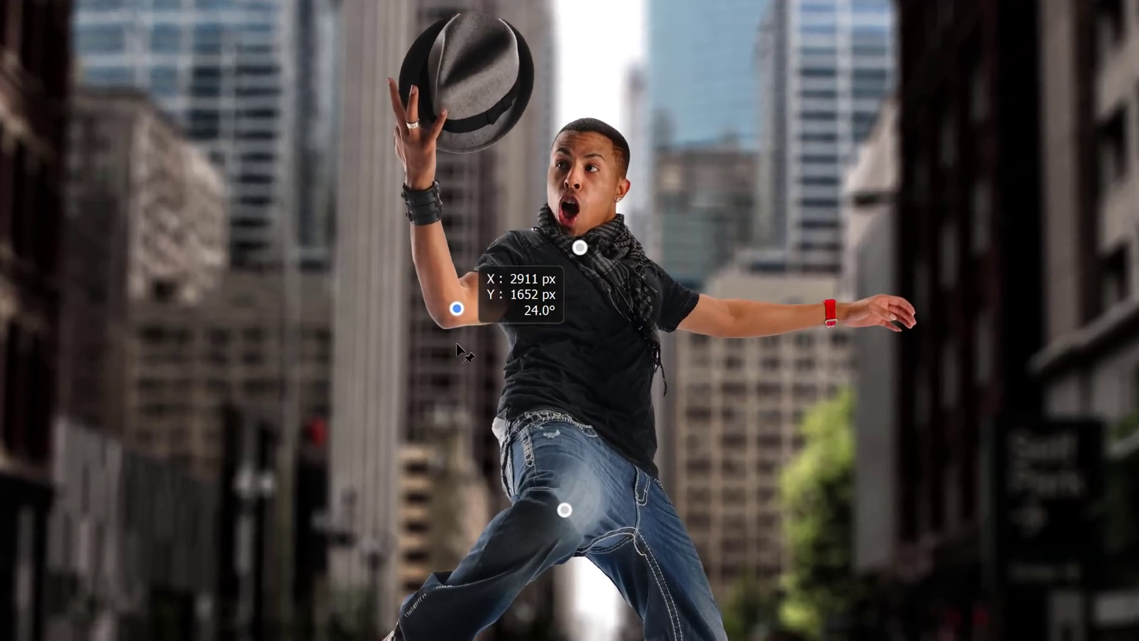
left_click_drag(457, 343, 458, 344)
Step: Swing the forearm by manually rotating the elbow pin to about -37° and back up to 50°
key("alt")
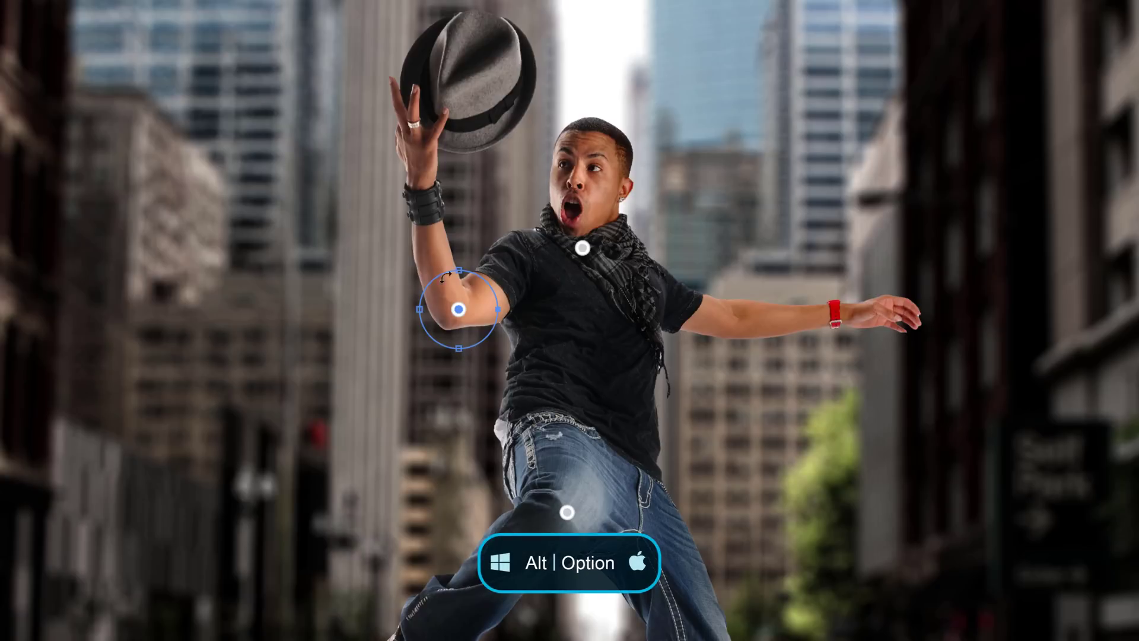
left_click_drag(446, 276, 500, 322)
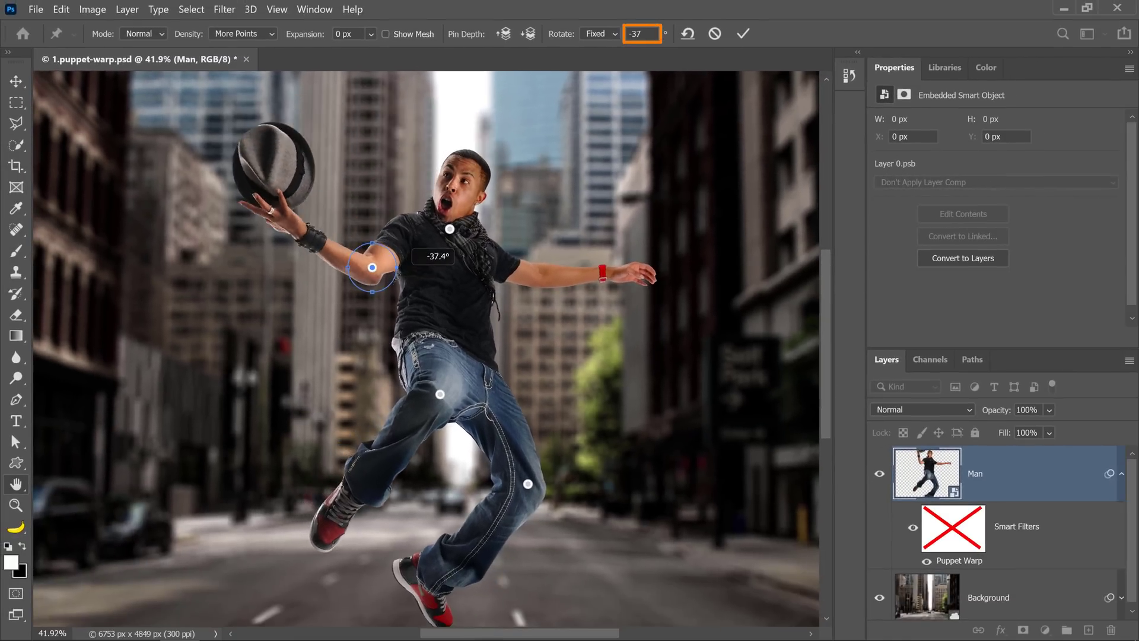
left_click_drag(398, 274, 366, 285)
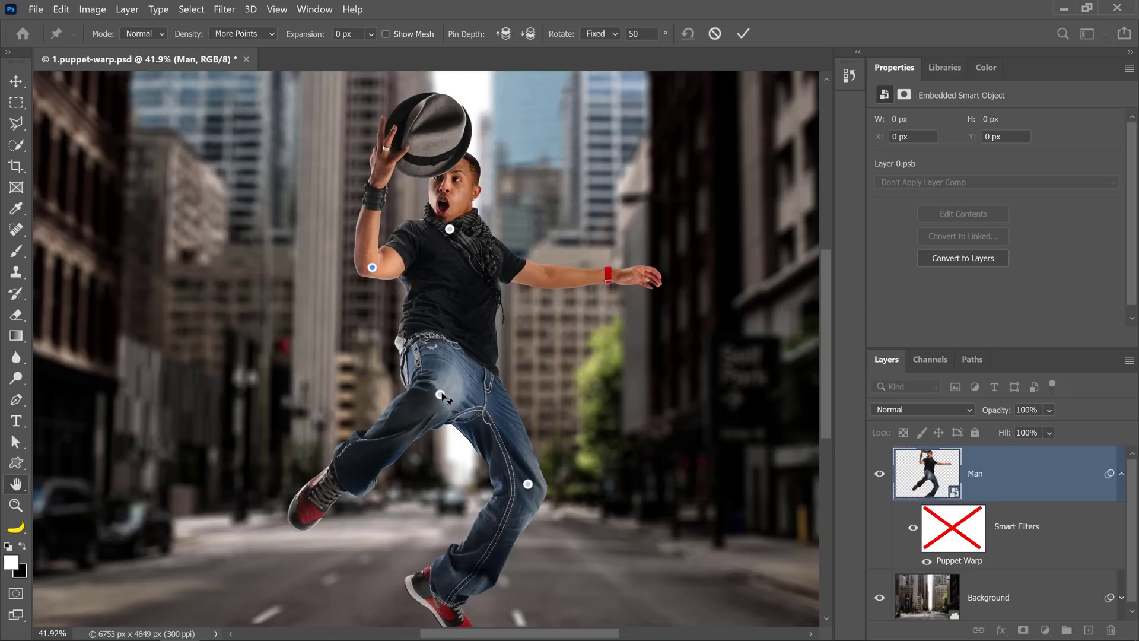
Step: Rotate the rear leg's knee pin so the lower leg bends up behind the front leg
left_click(528, 483)
key("alt")
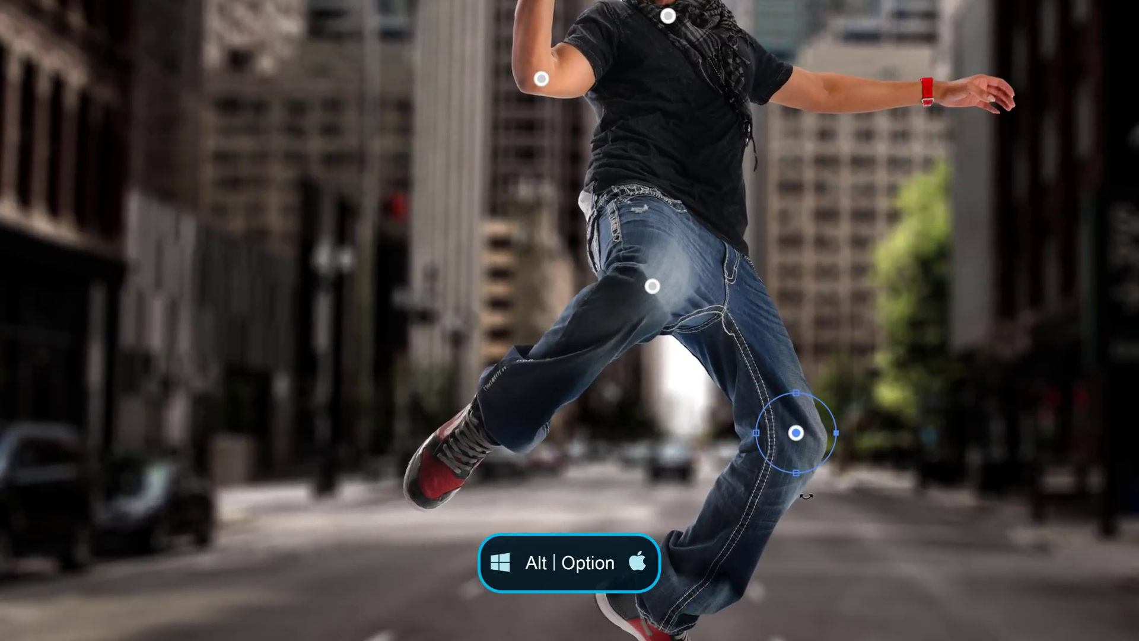
left_click_drag(805, 496, 745, 471)
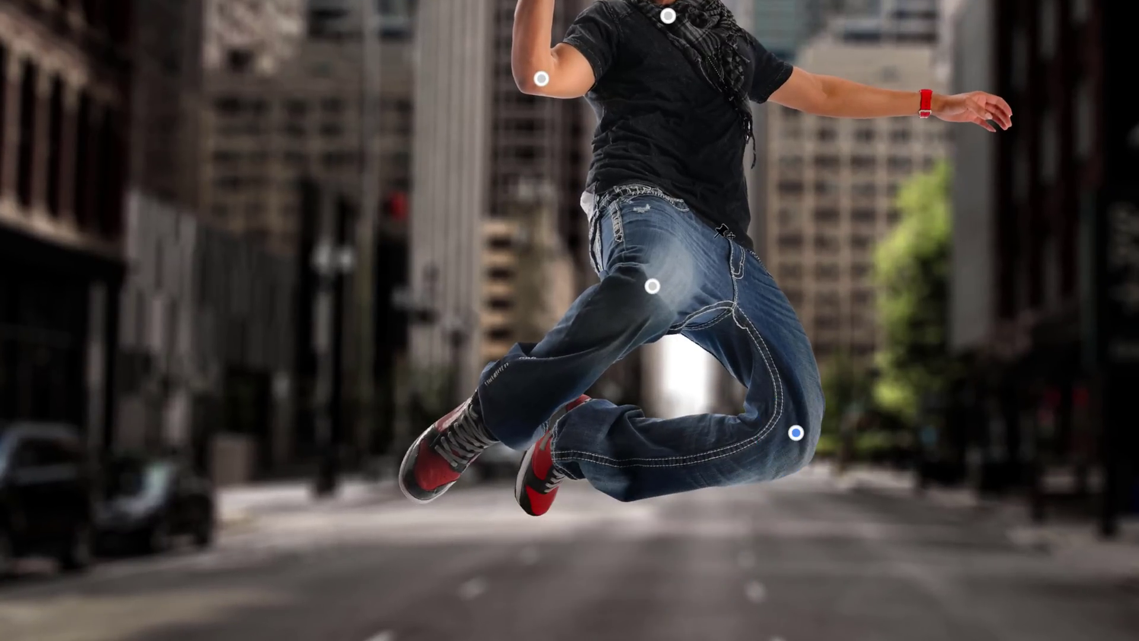
Step: Add pins at the rear leg's hip and mid-thigh, and move the thigh pin slightly inward
left_click(733, 258)
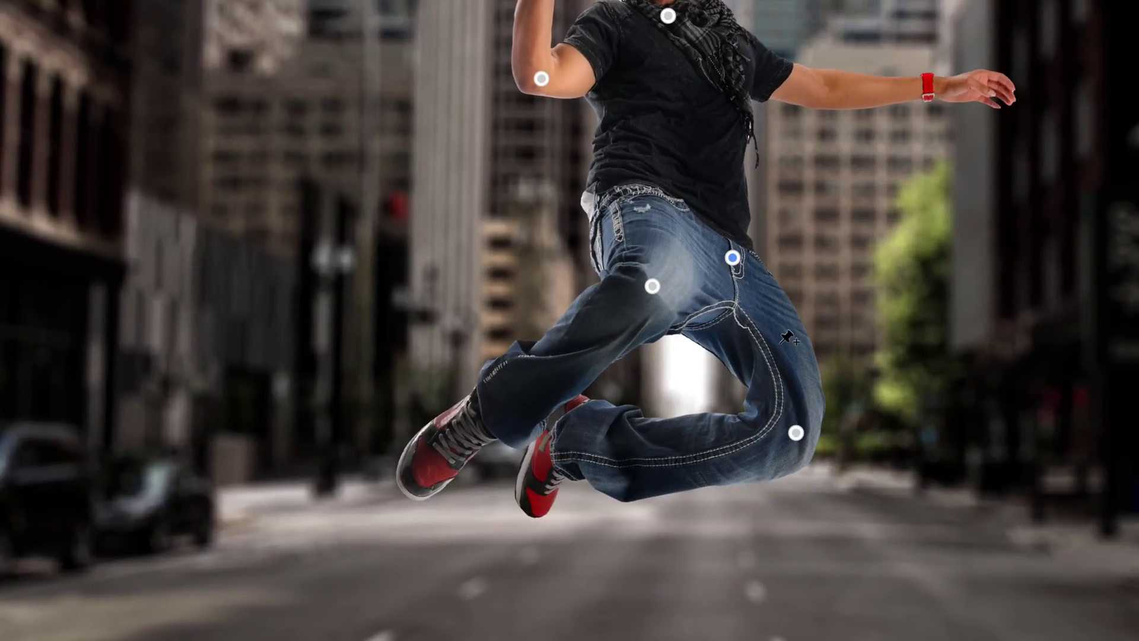
left_click(780, 341)
mouse_move(779, 343)
left_mouse_down()
mouse_move(749, 351)
mouse_move(769, 340)
left_mouse_up()
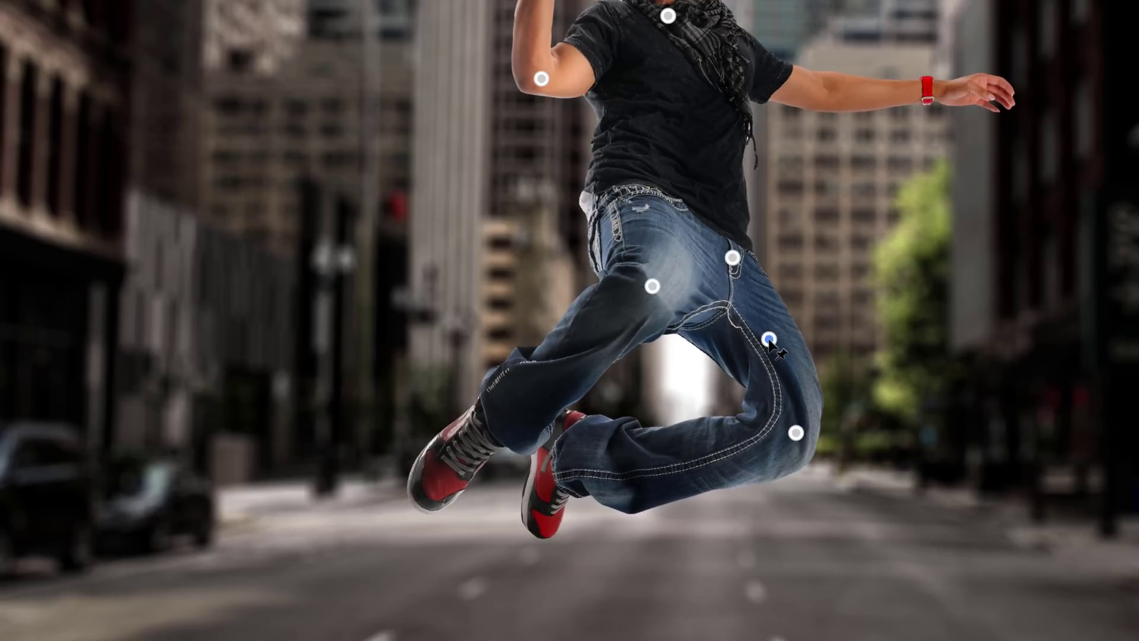
Step: Nudge the front thigh's pin and rotate it to about -61° so the front leg points straight down
left_click_drag(652, 287, 651, 285)
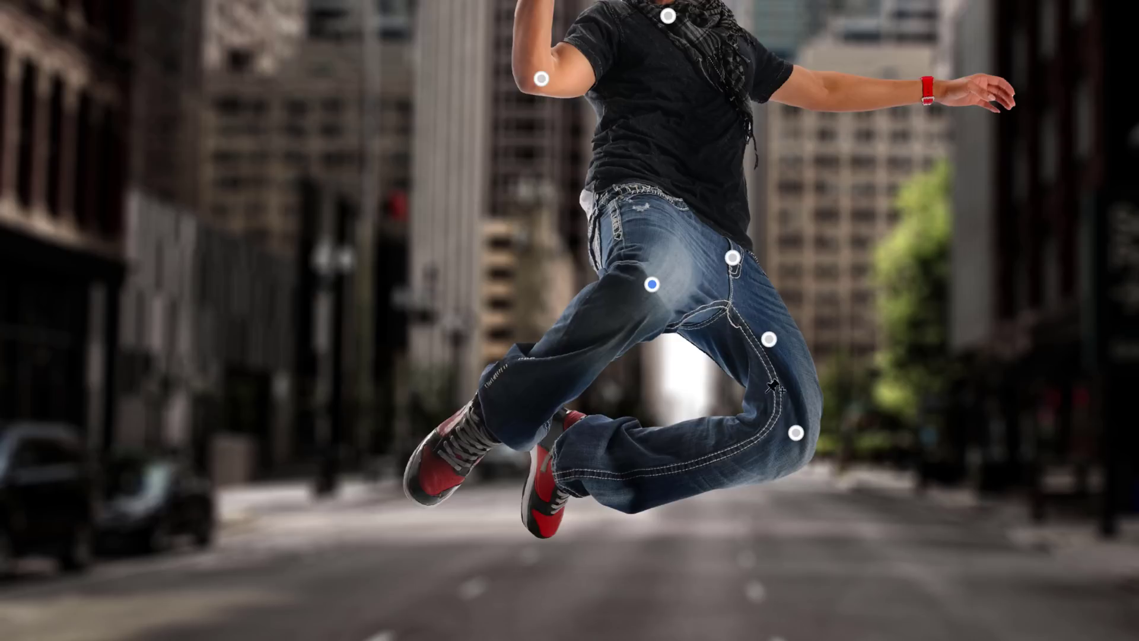
key("alt")
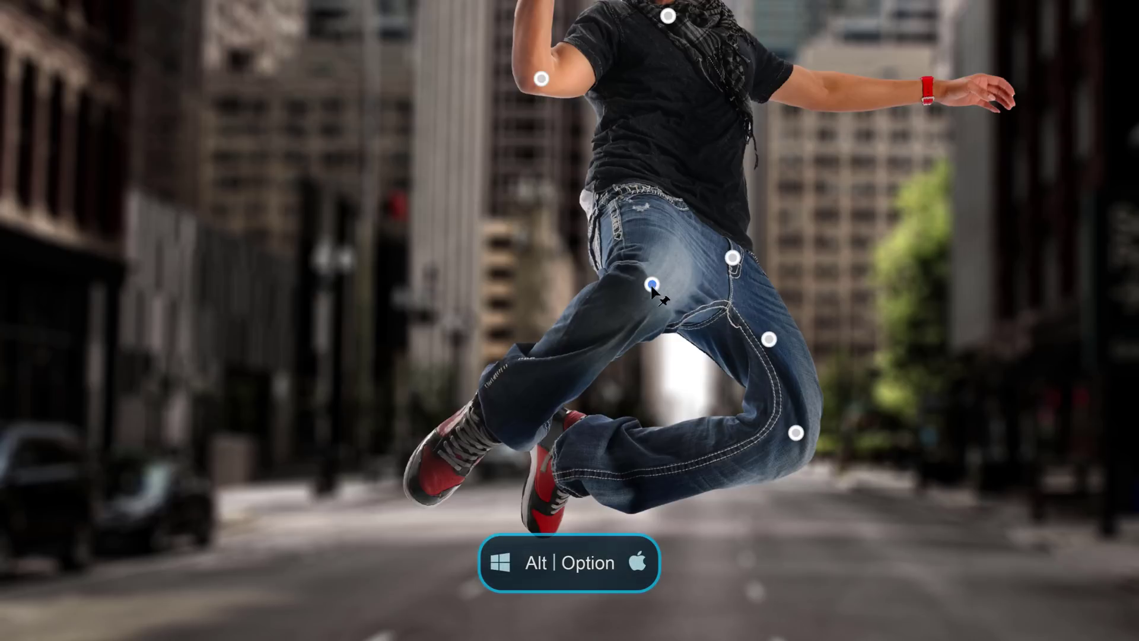
left_click_drag(629, 343, 717, 361)
Step: Rotate the elbow pin so the raised forearm swings outward and the hat clears the head
left_click(541, 79)
key("alt")
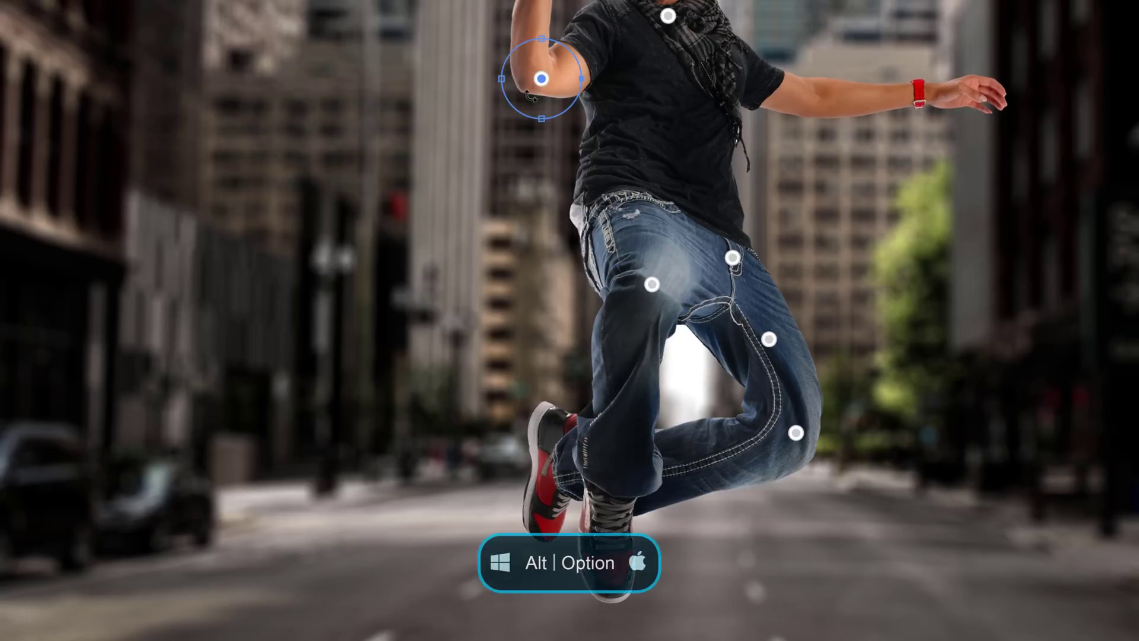
left_click_drag(522, 133, 526, 135)
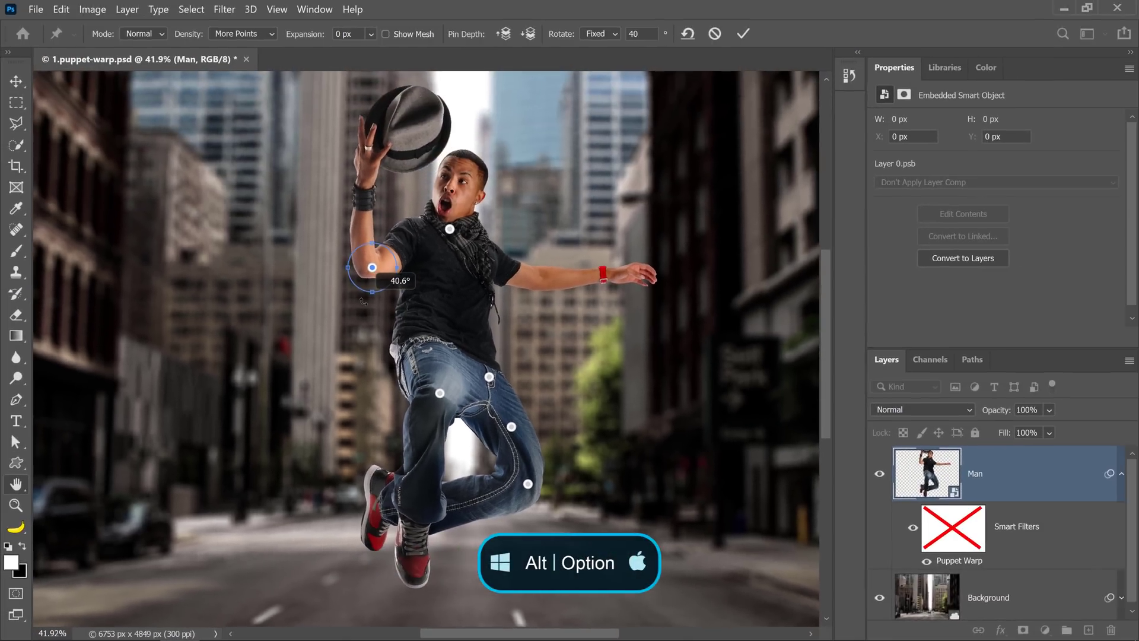
left_click_drag(363, 301, 389, 295)
Step: Add a pin at the outstretched arm's shoulder, rotate it to 22° to lower the arm, and apply the warp
left_click(497, 259)
key("alt")
left_click_drag(511, 275, 506, 281)
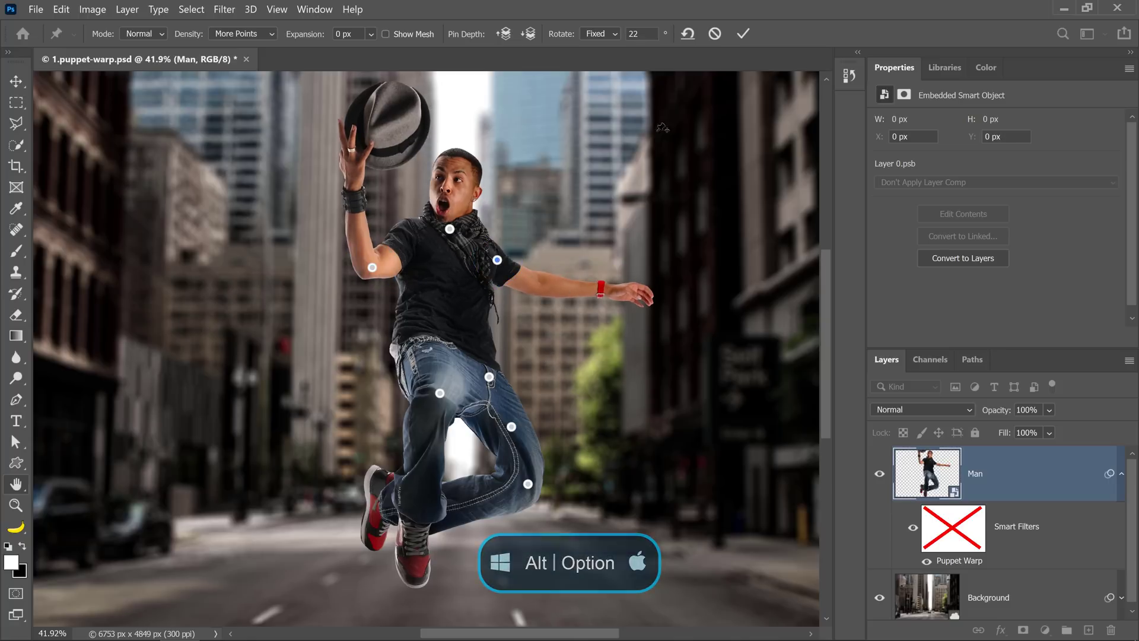
left_click(742, 35)
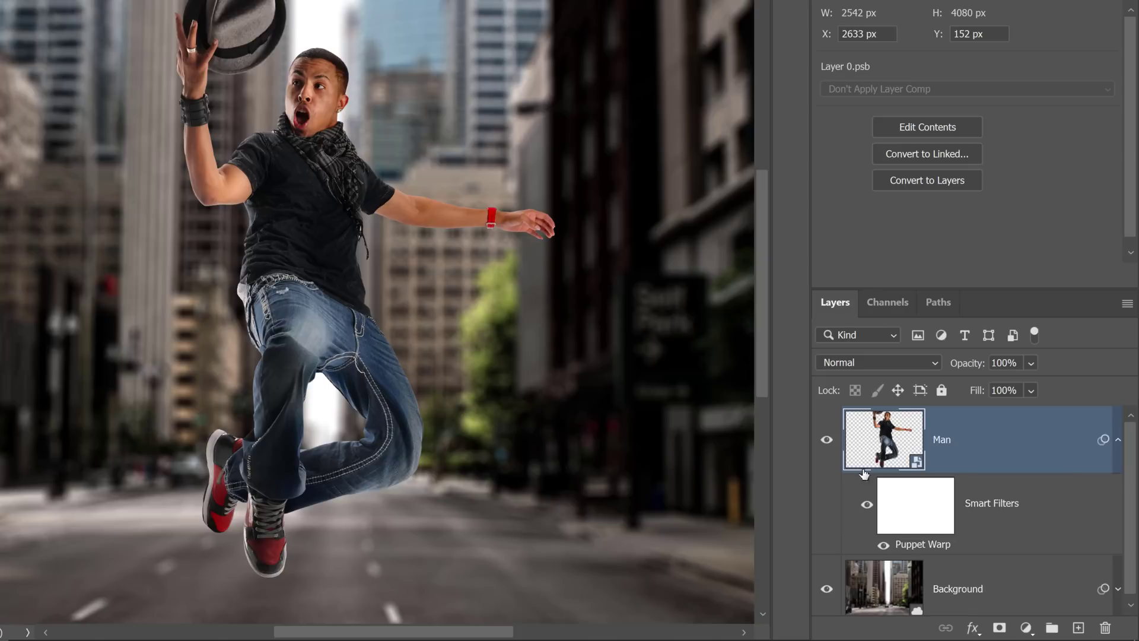
Step: Toggle the Puppet Warp smart filter off and on to compare the original and reposed figure
left_click(883, 545)
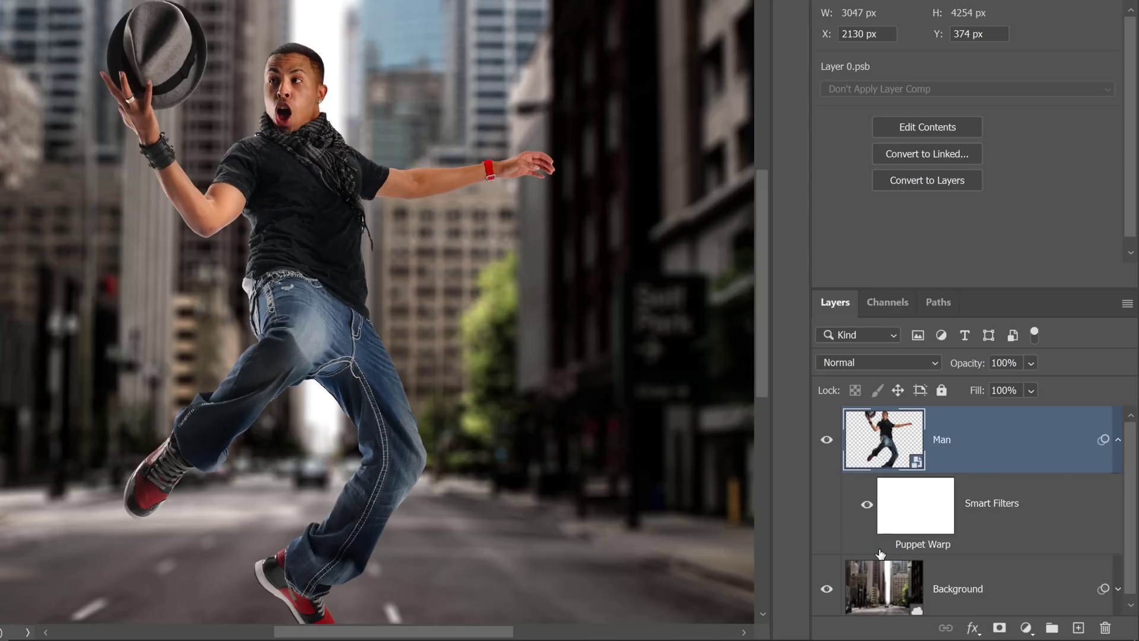
left_click(883, 546)
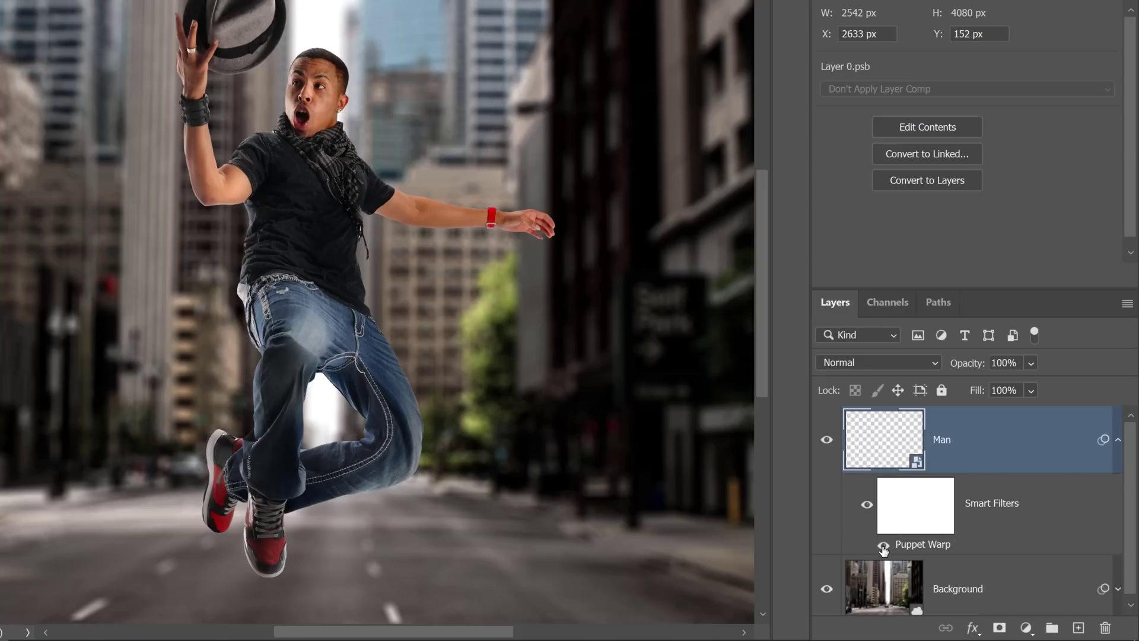
Step: Reopen the Puppet Warp smart filter for editing and move the front thigh pin slightly inward
double_click(919, 545)
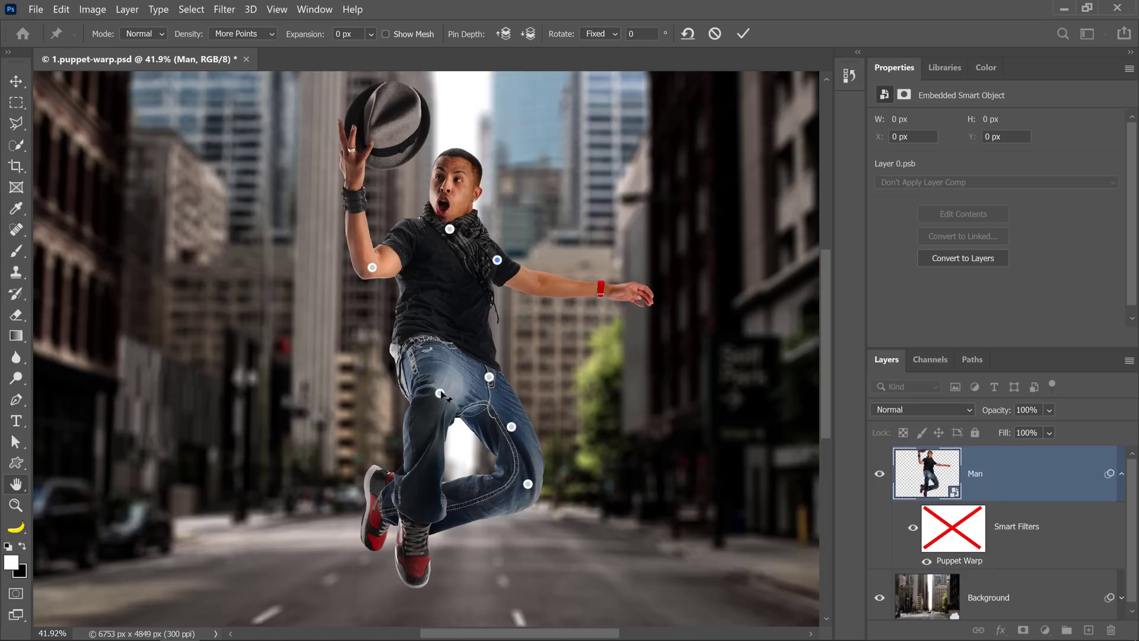
left_click_drag(440, 393, 449, 395)
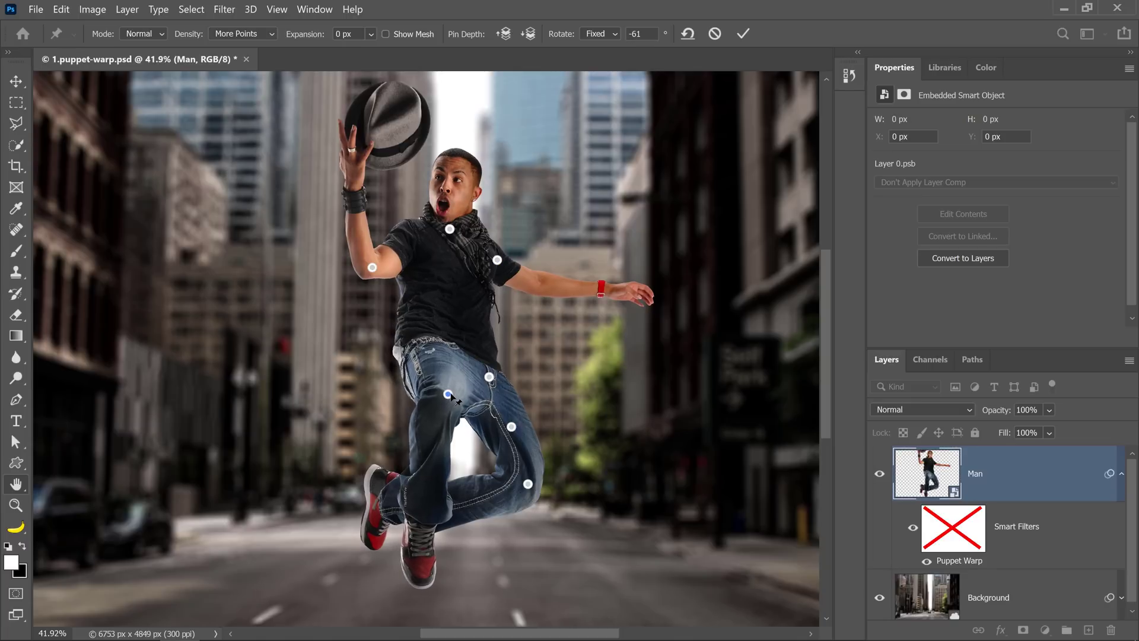
Step: Remove all pins, undo that reset, and exit Puppet Warp without applying the changes
left_click(686, 34)
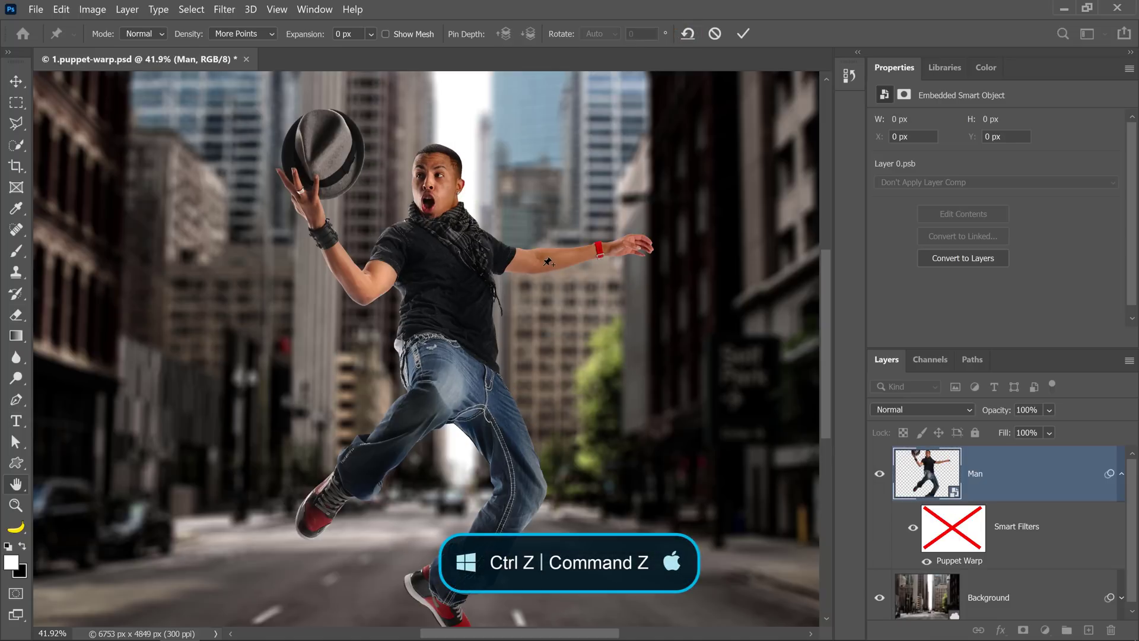
key("ctrl+z")
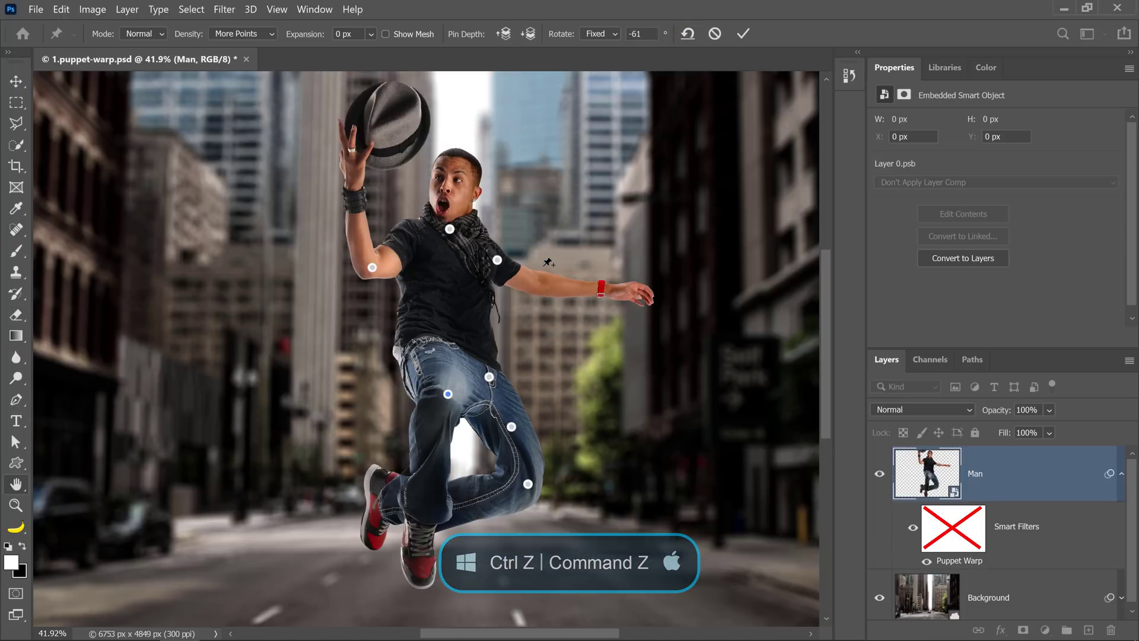
left_click(716, 35)
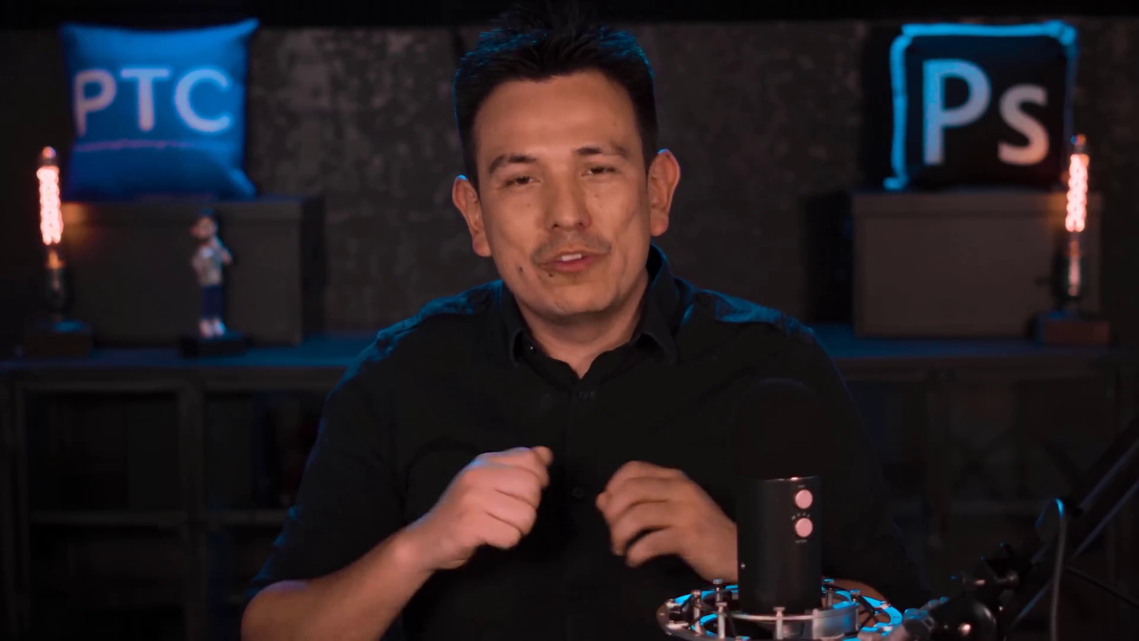
Step: Move the shadow's pins below both boots upward so the shadow meets the woman's feet
left_click_drag(439, 419, 444, 388)
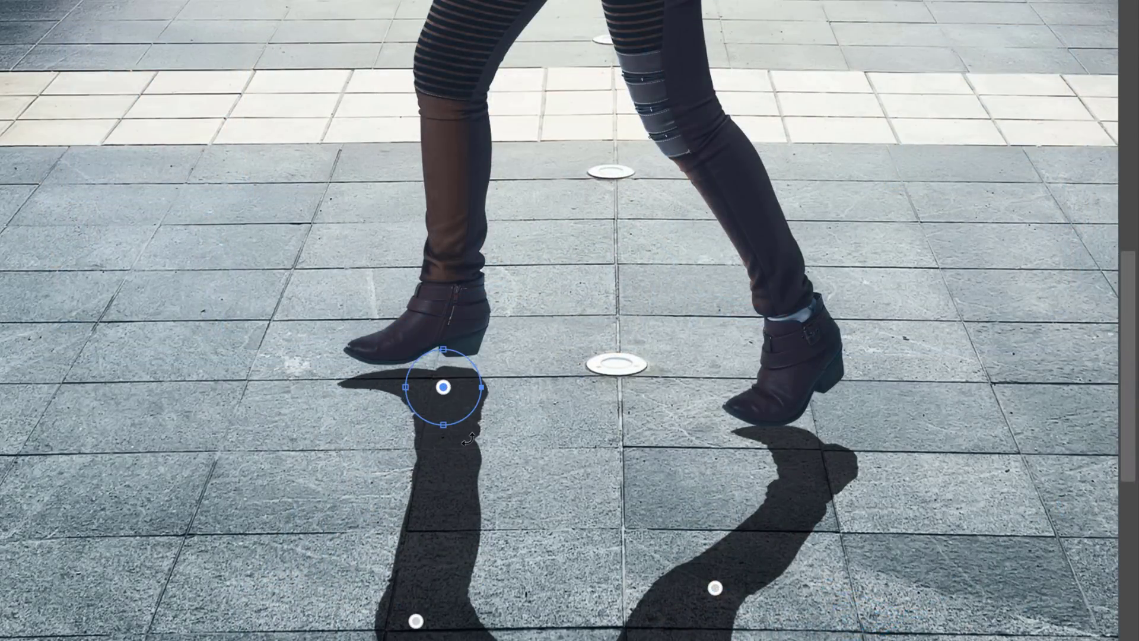
left_click_drag(807, 489, 814, 475)
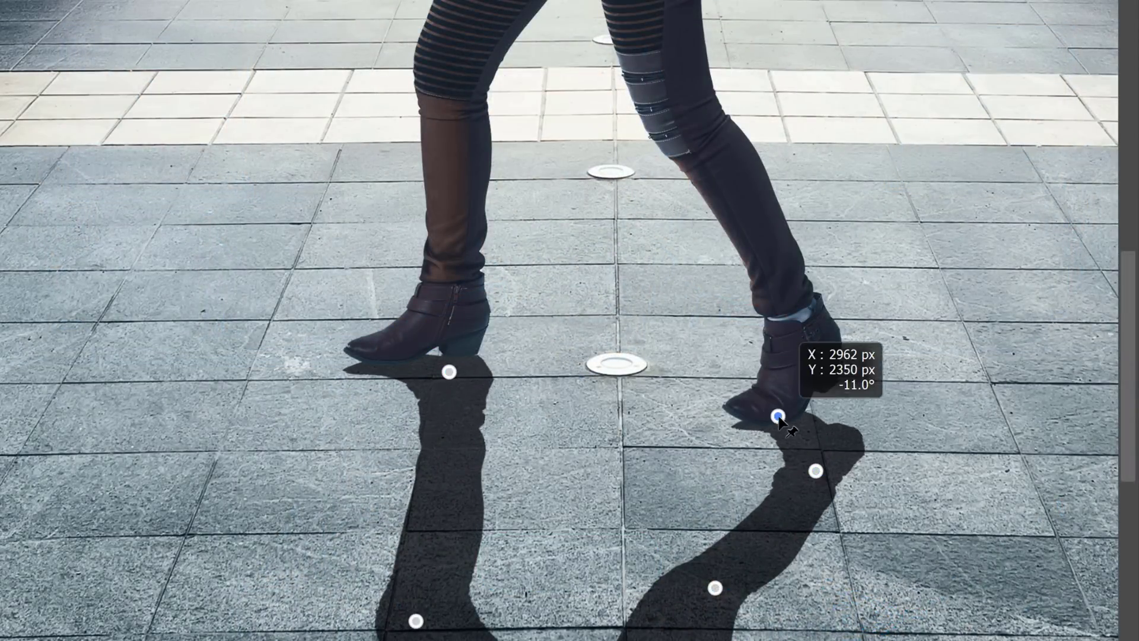